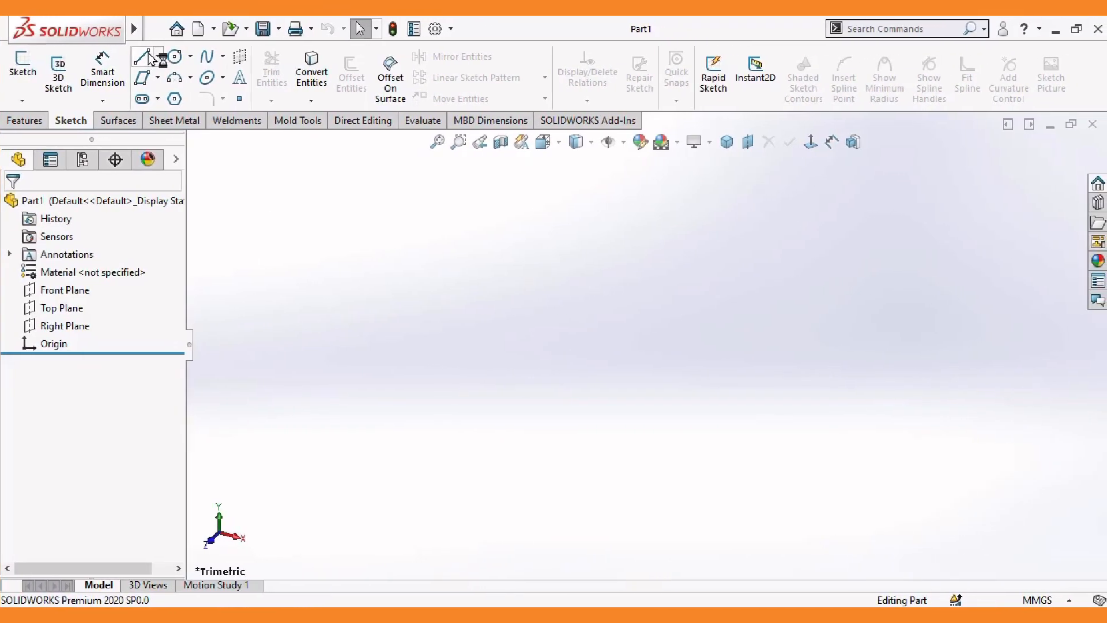
Start a new sketch on the Top Plane
left_click(159, 57)
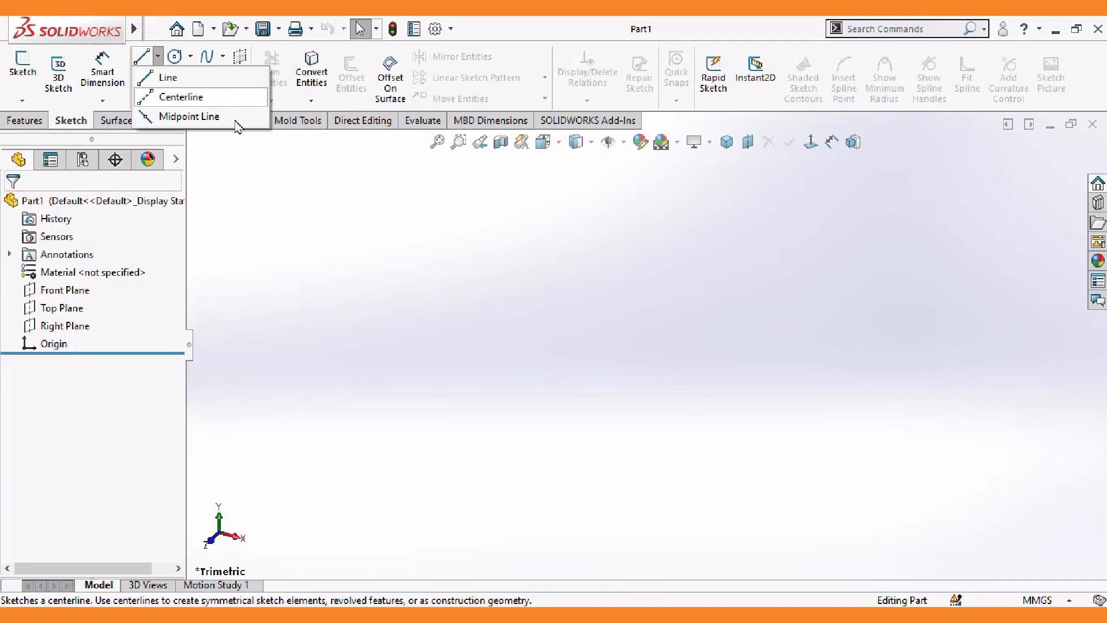
left_click(255, 223)
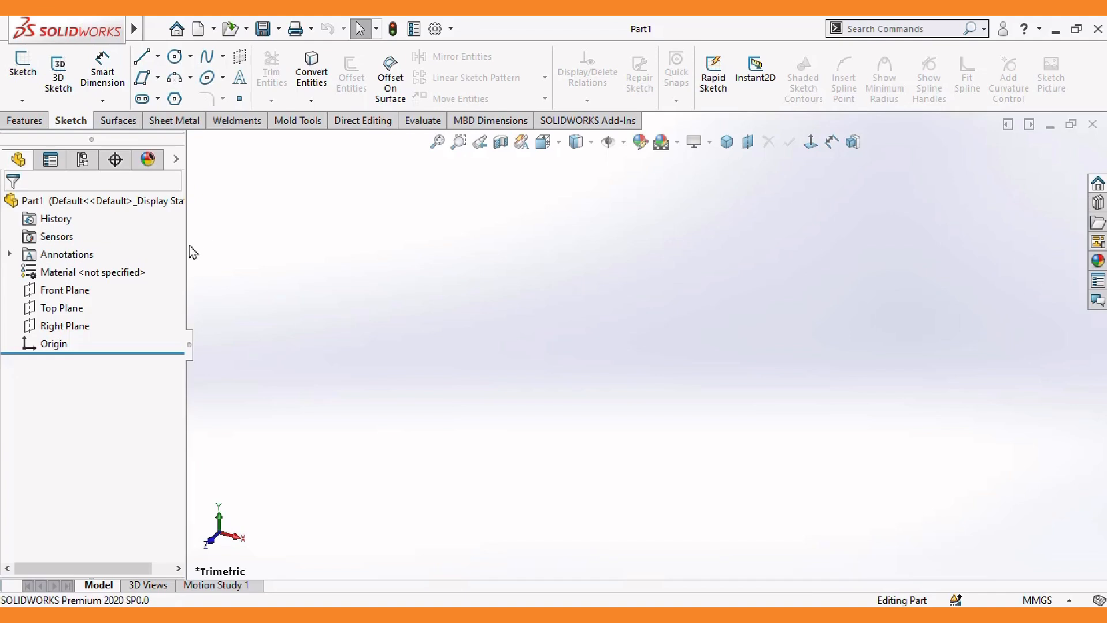
left_click(69, 312)
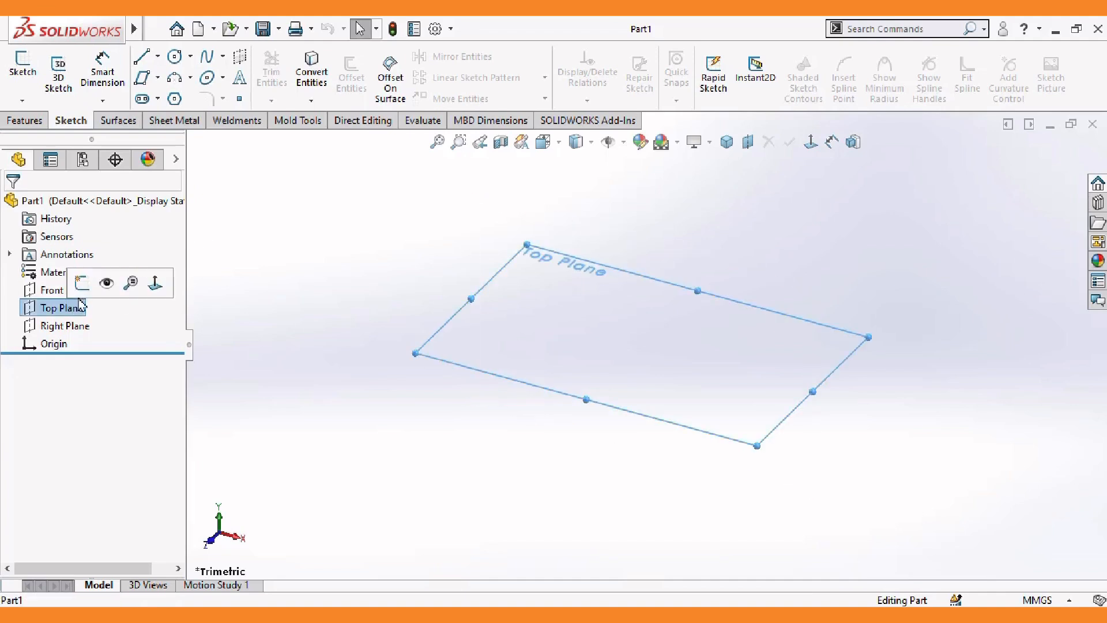
left_click(85, 287)
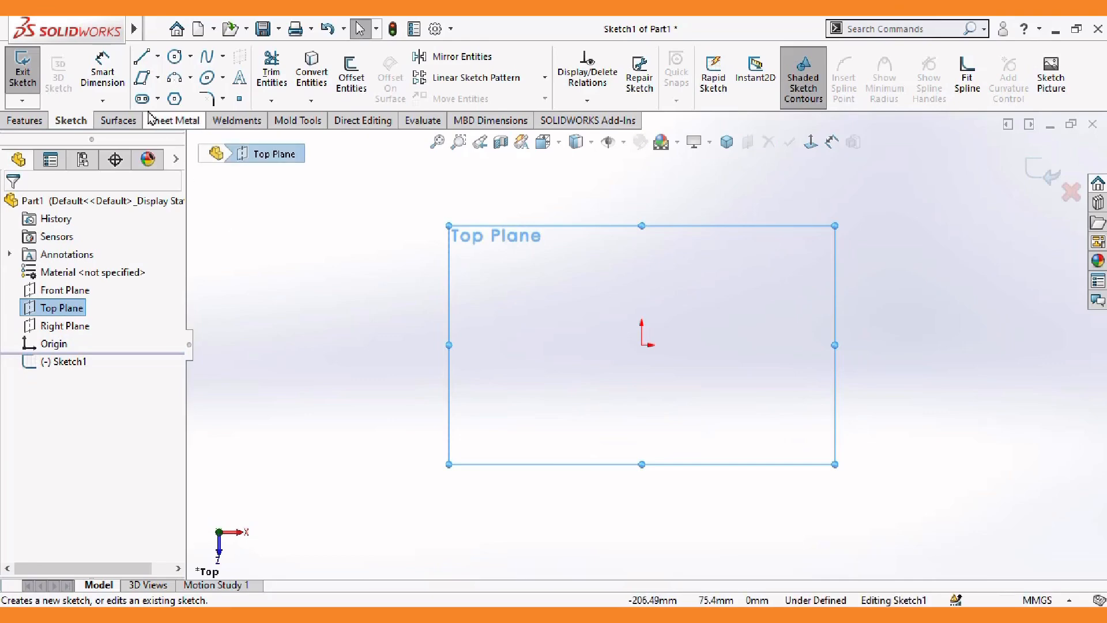
Sketch a vertical line upward from the origin with the As sketched orientation, and delete it again
left_click(145, 58)
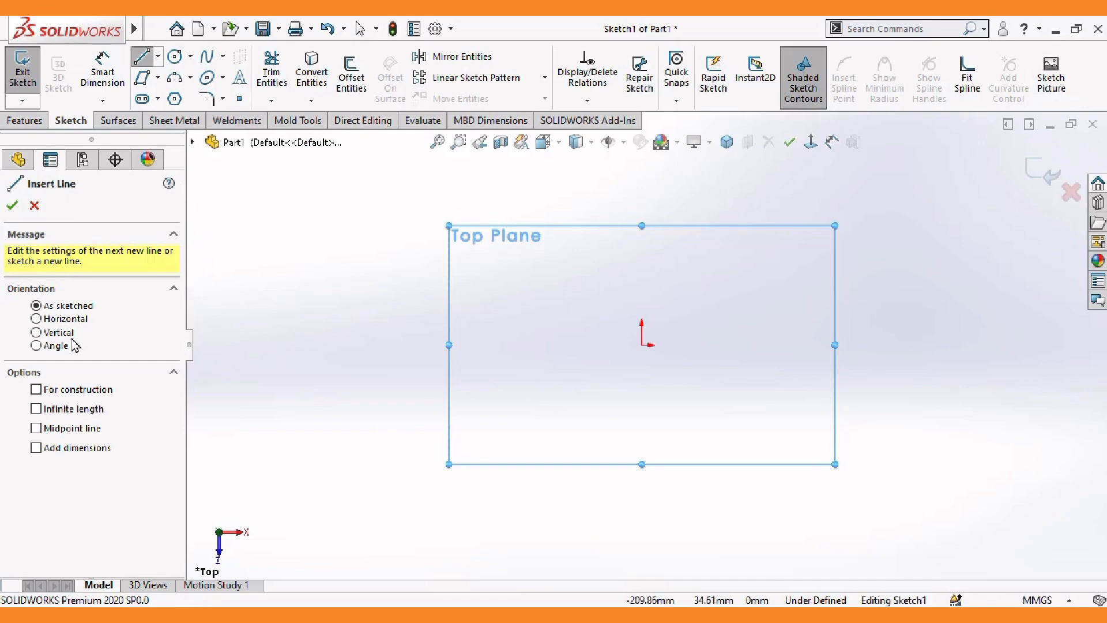
left_click(642, 345)
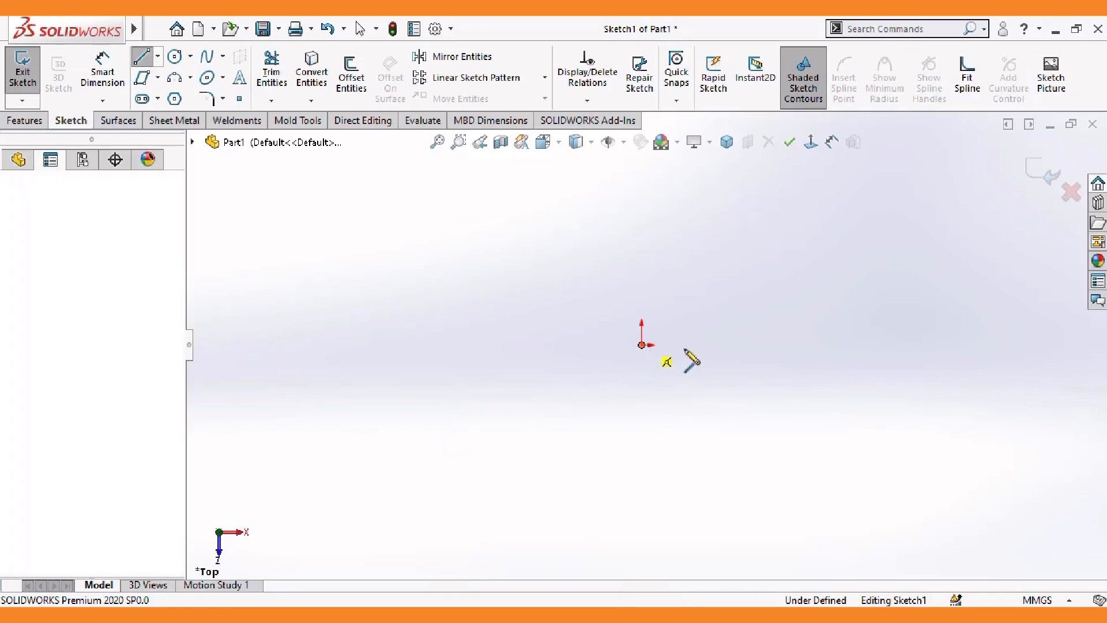
mouse_move(642, 345)
left_mouse_down()
mouse_move(732, 323)
mouse_move(782, 293)
left_mouse_up()
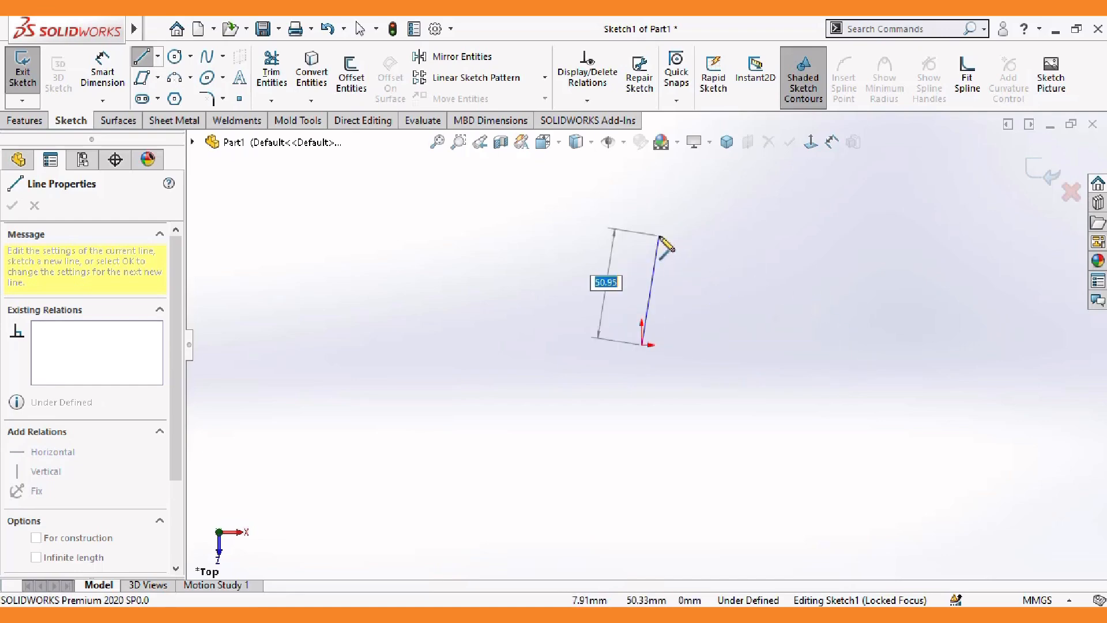
left_click(644, 230)
right_click(645, 230)
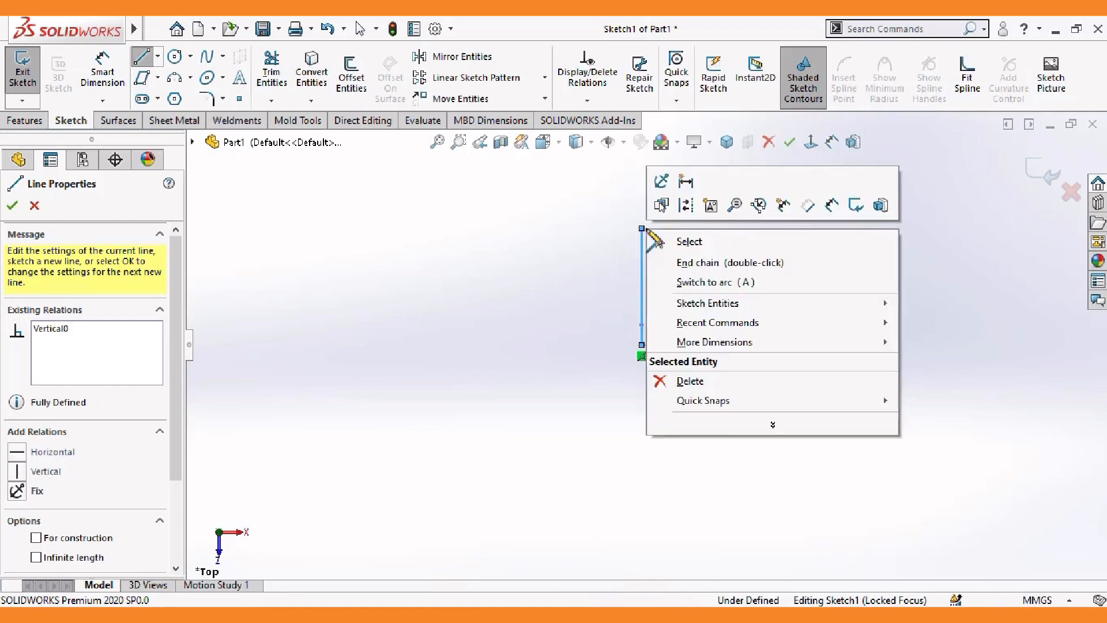
left_click(680, 239)
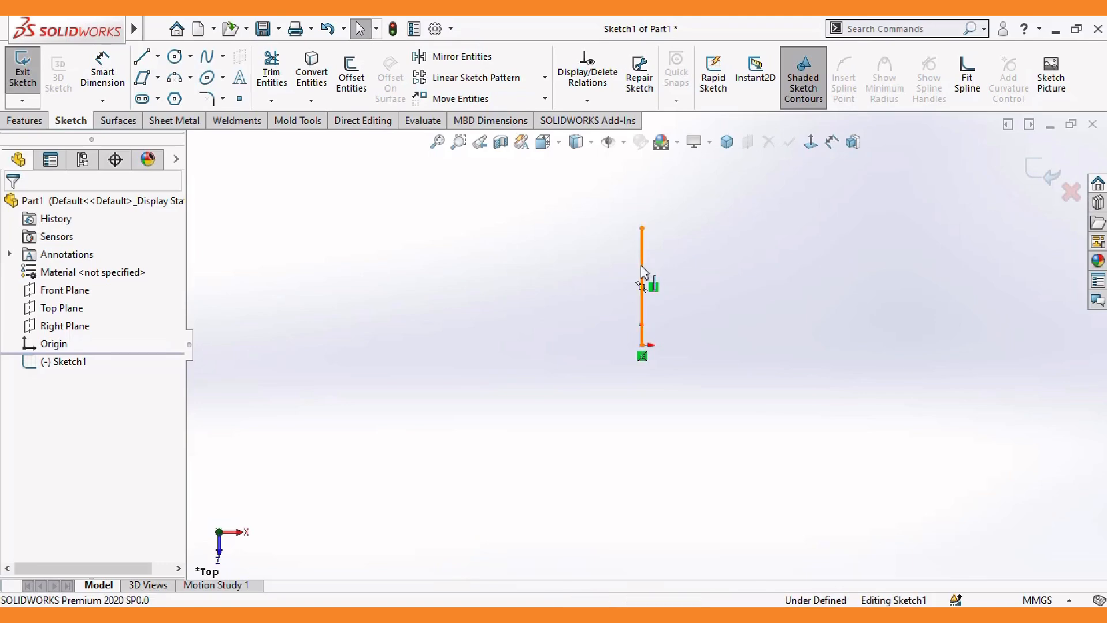
right_click(643, 271)
left_click(680, 492)
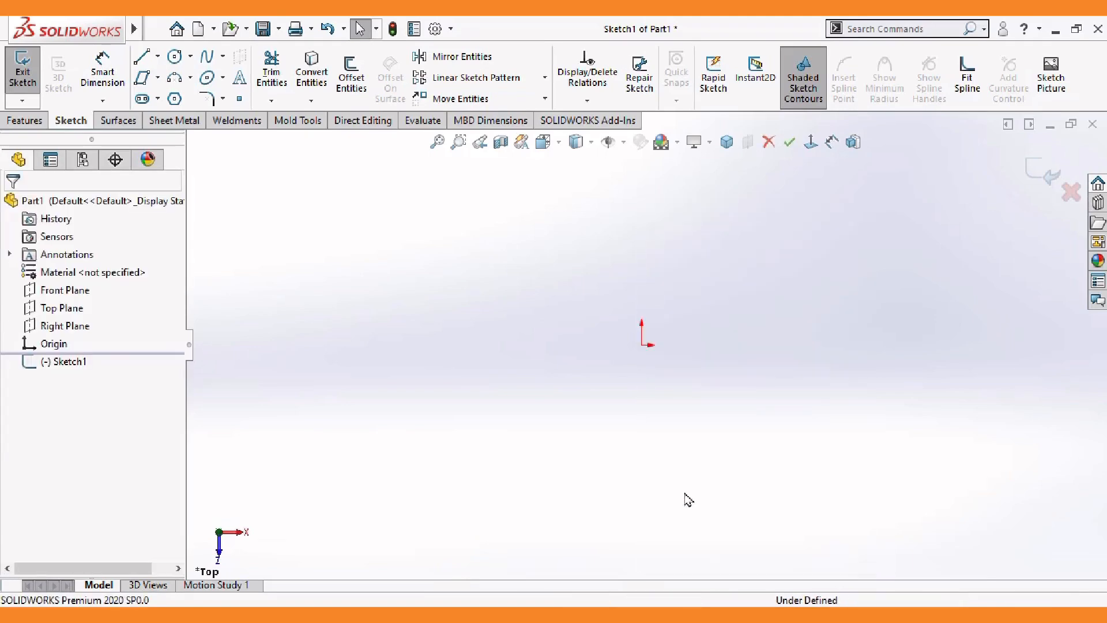
Sketch a line about 67 mm long to the left of the origin using the Horizontal orientation, and end the line command
left_click(148, 60)
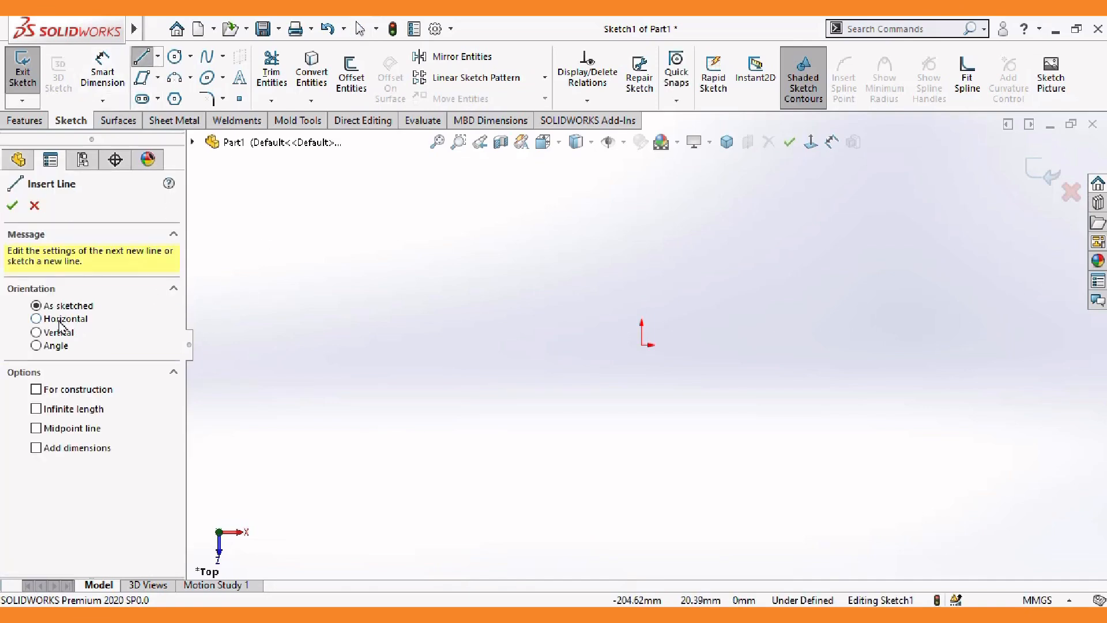
left_click(37, 319)
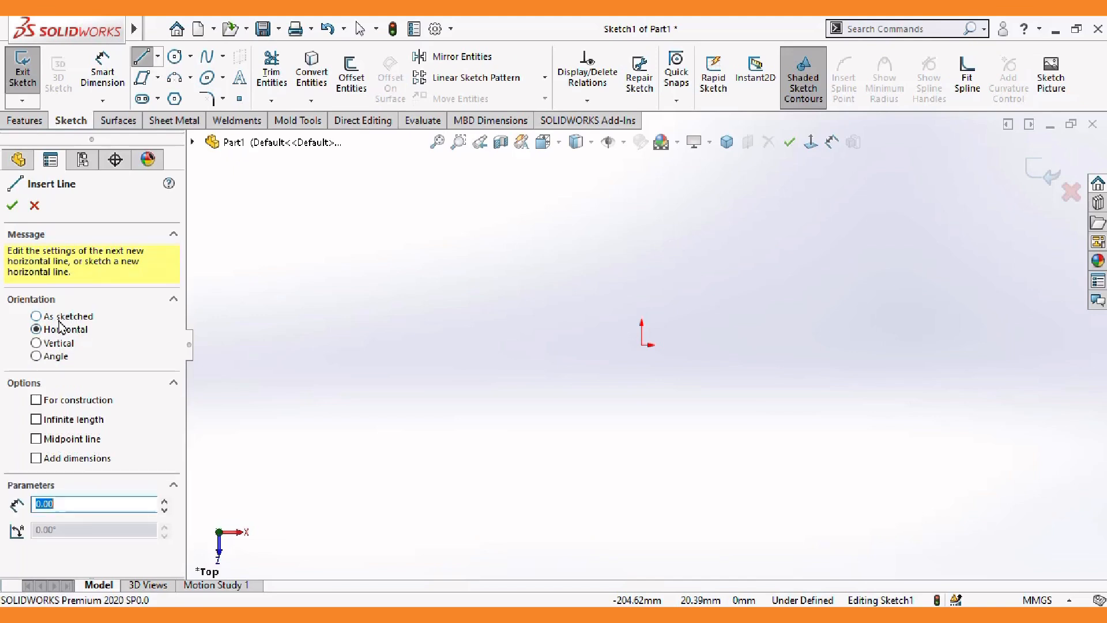
left_click(642, 345)
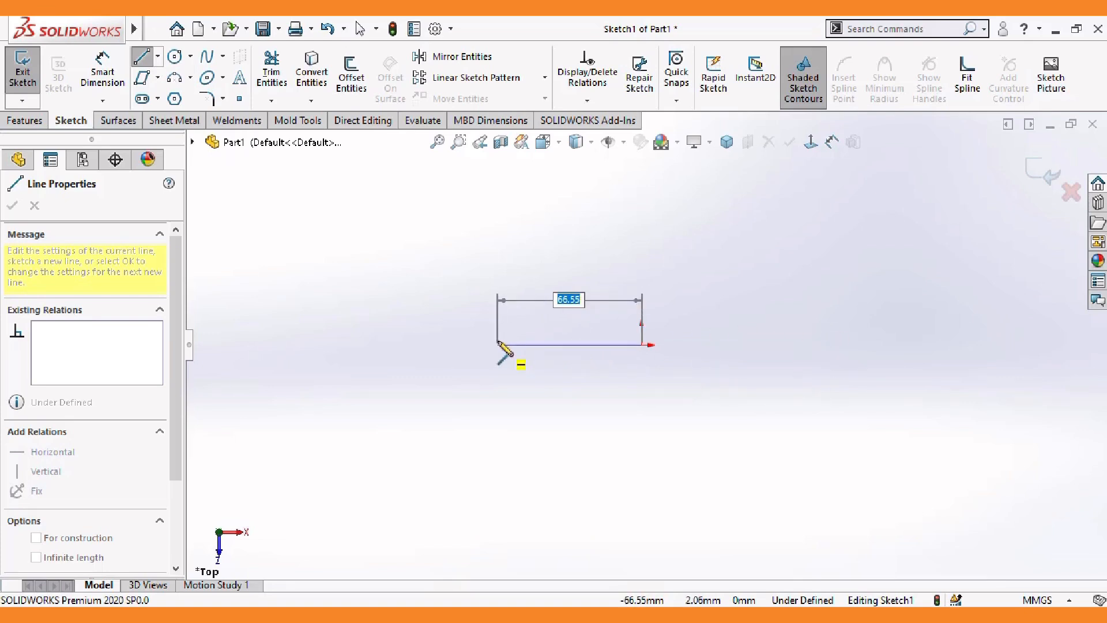
left_click(498, 344)
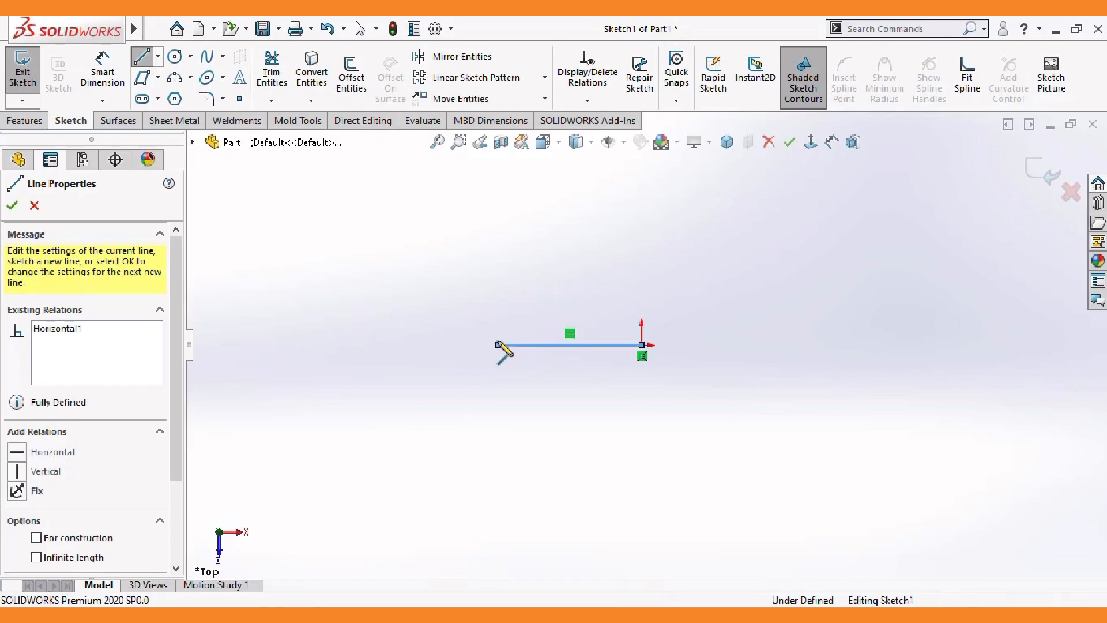
right_click(503, 348)
left_click(522, 353)
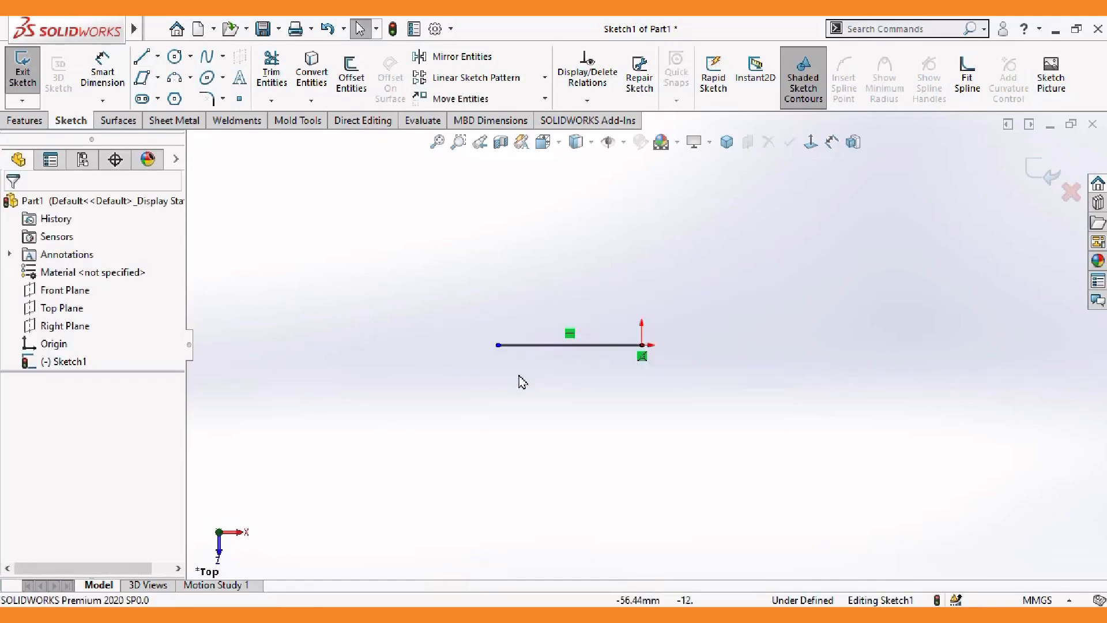
Sketch a line straight up from the origin using the Vertical orientation, and end the line command
left_click(142, 57)
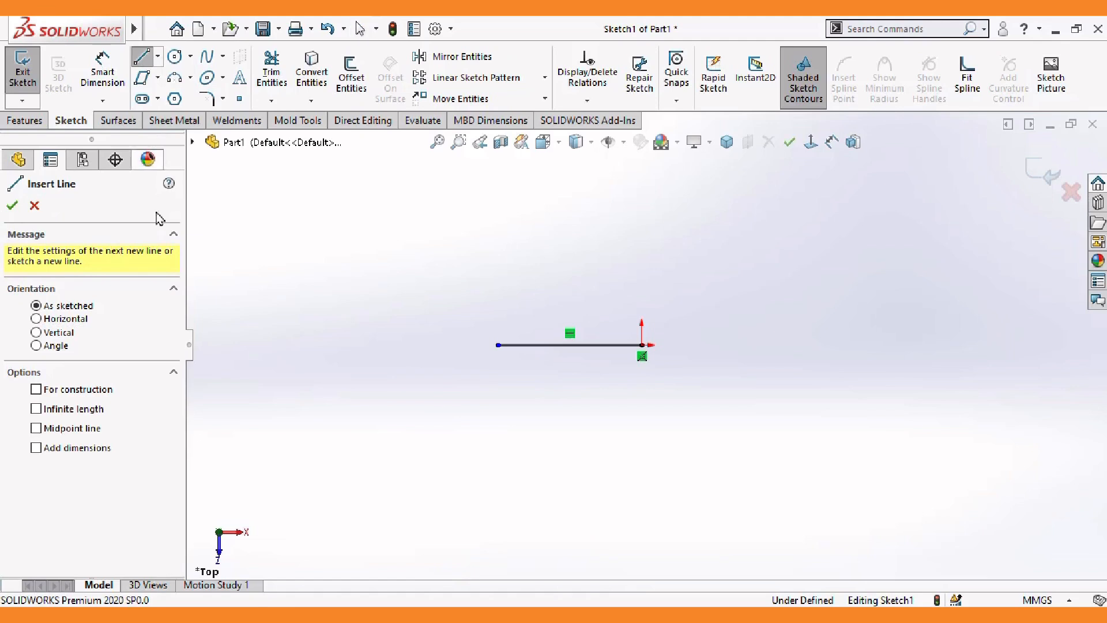
left_click(58, 332)
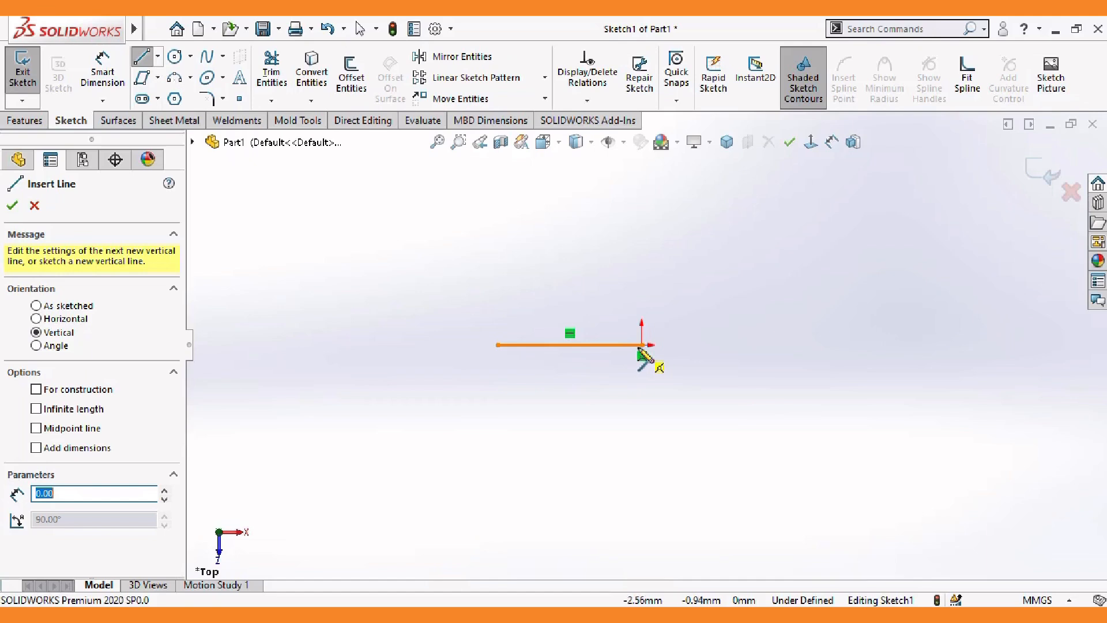
mouse_move(642, 345)
left_mouse_down()
mouse_move(642, 249)
mouse_move(651, 436)
mouse_move(705, 427)
mouse_move(774, 384)
mouse_move(800, 245)
mouse_move(443, 230)
mouse_move(704, 472)
left_mouse_up()
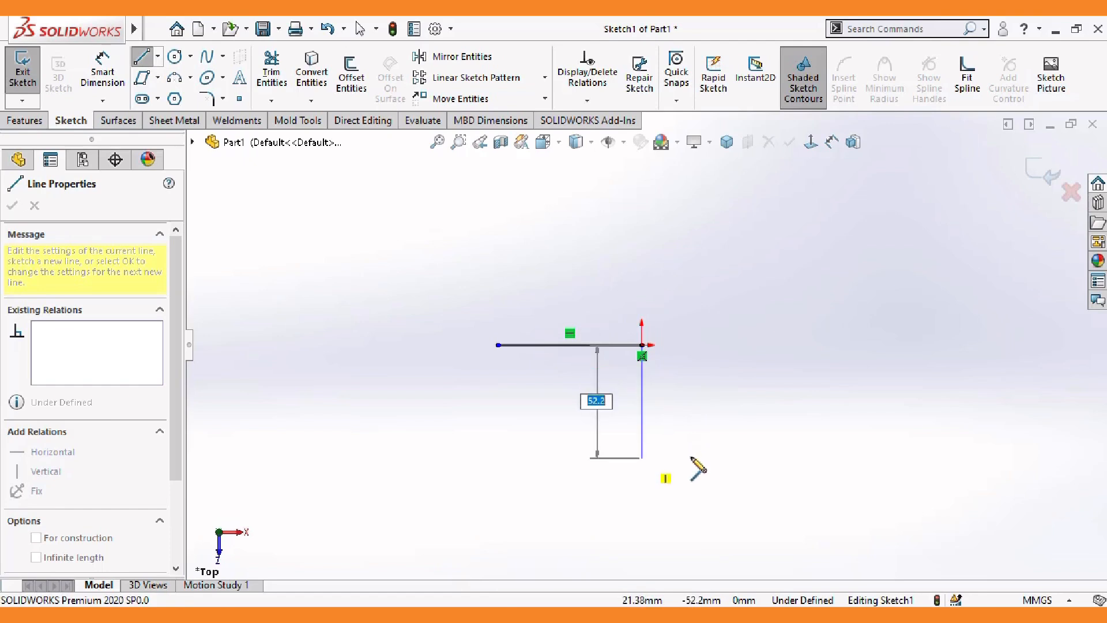
left_click(716, 229)
right_click(719, 234)
left_click(788, 242)
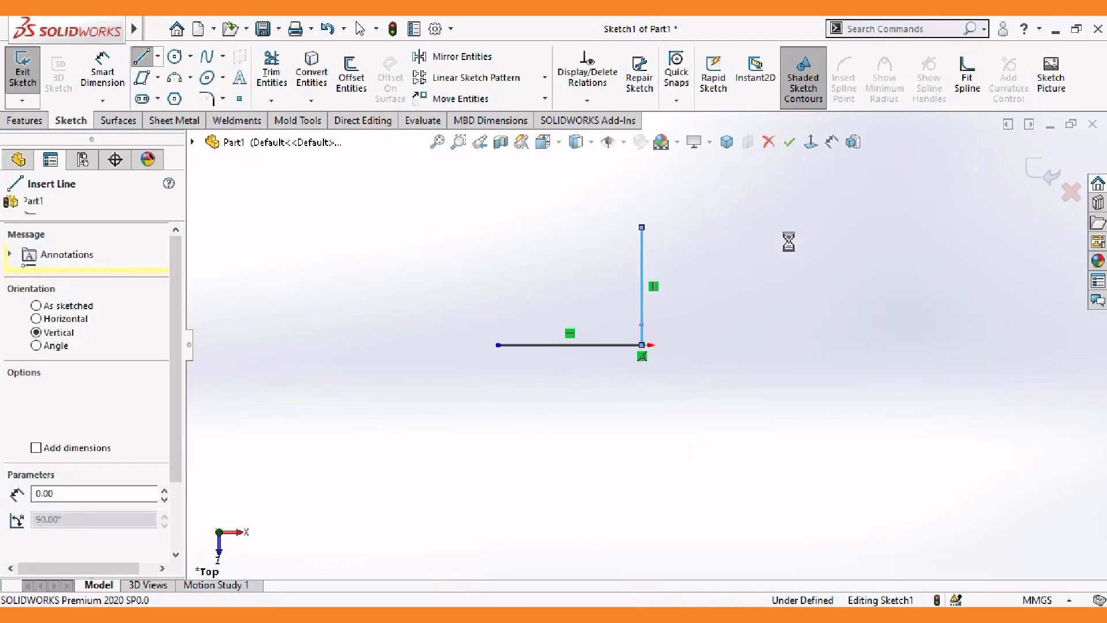
Sketch a line from the origin toward the lower left using the Angle orientation set to 30°
left_click(141, 62)
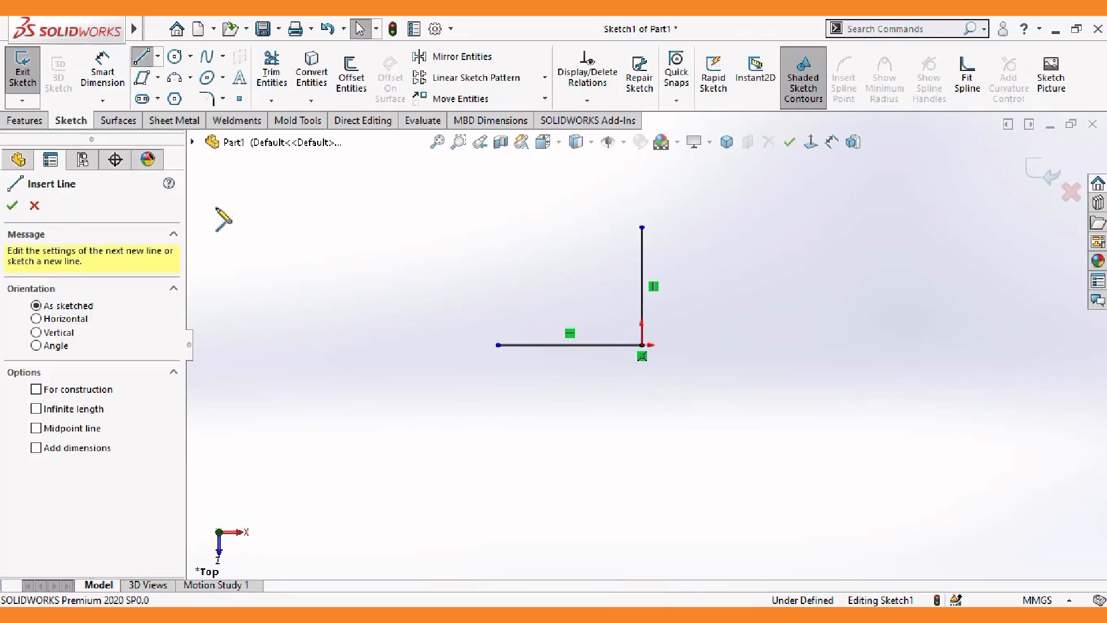
left_click(54, 353)
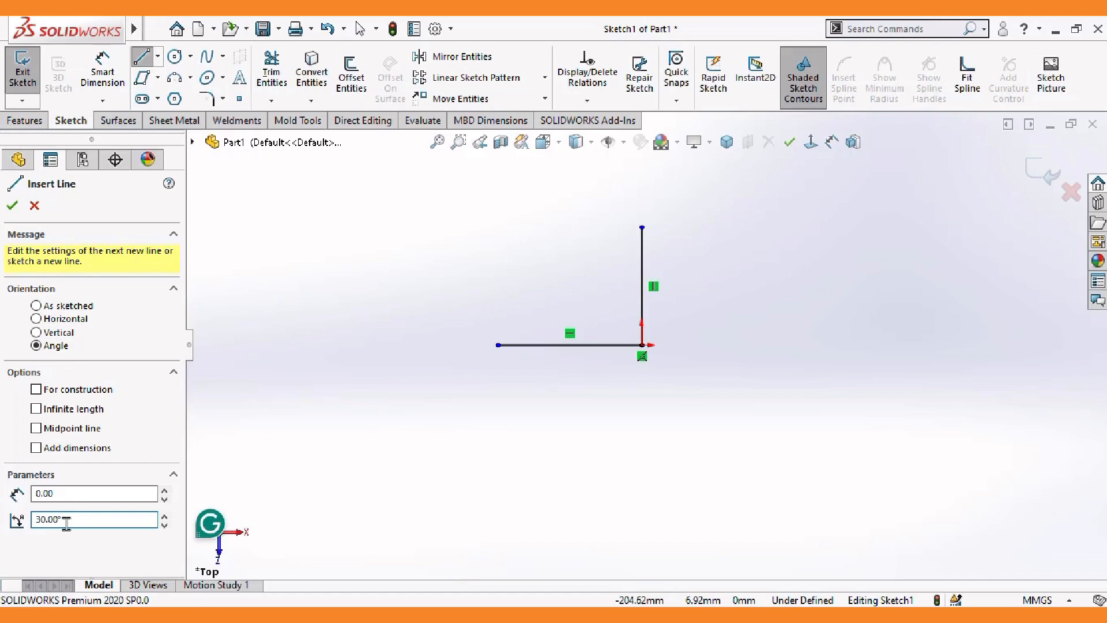
left_click(642, 345)
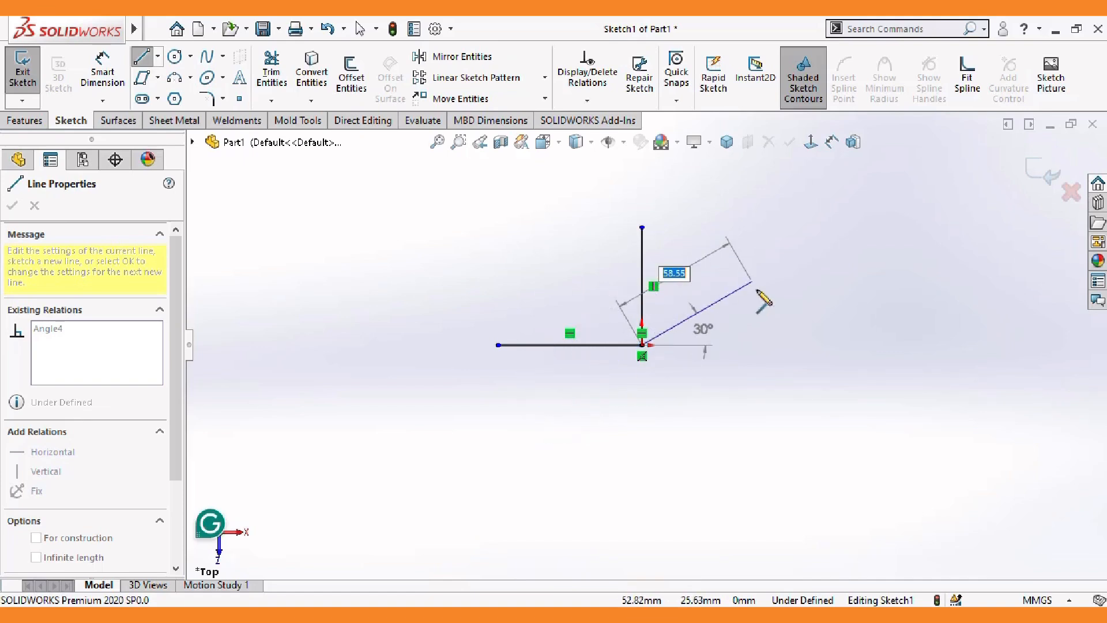
left_click(538, 422)
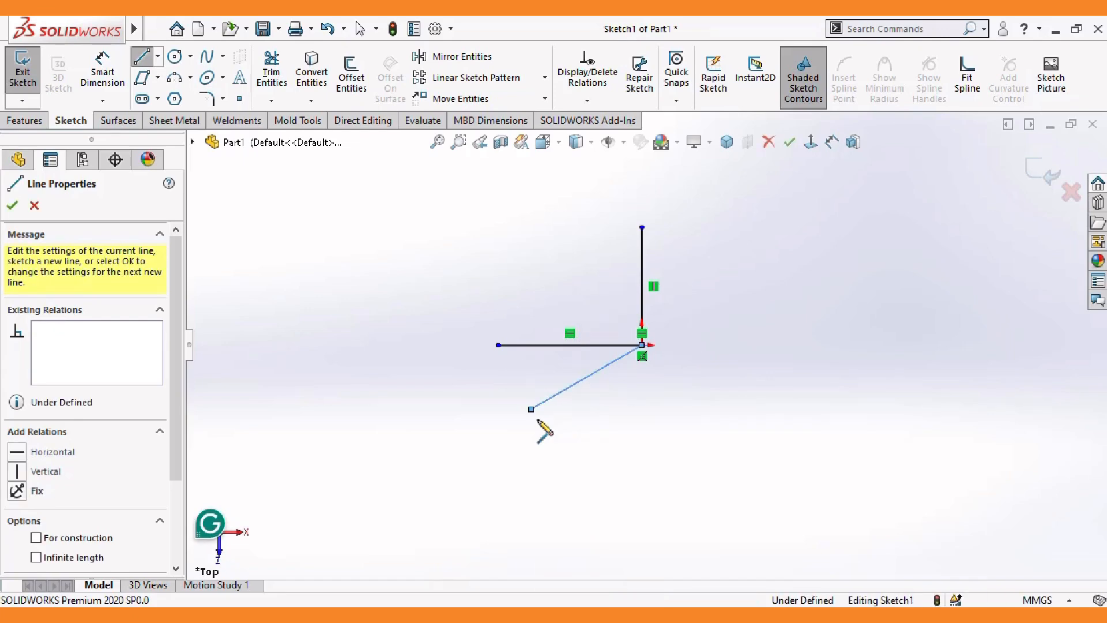
right_click(538, 422)
left_click(571, 434)
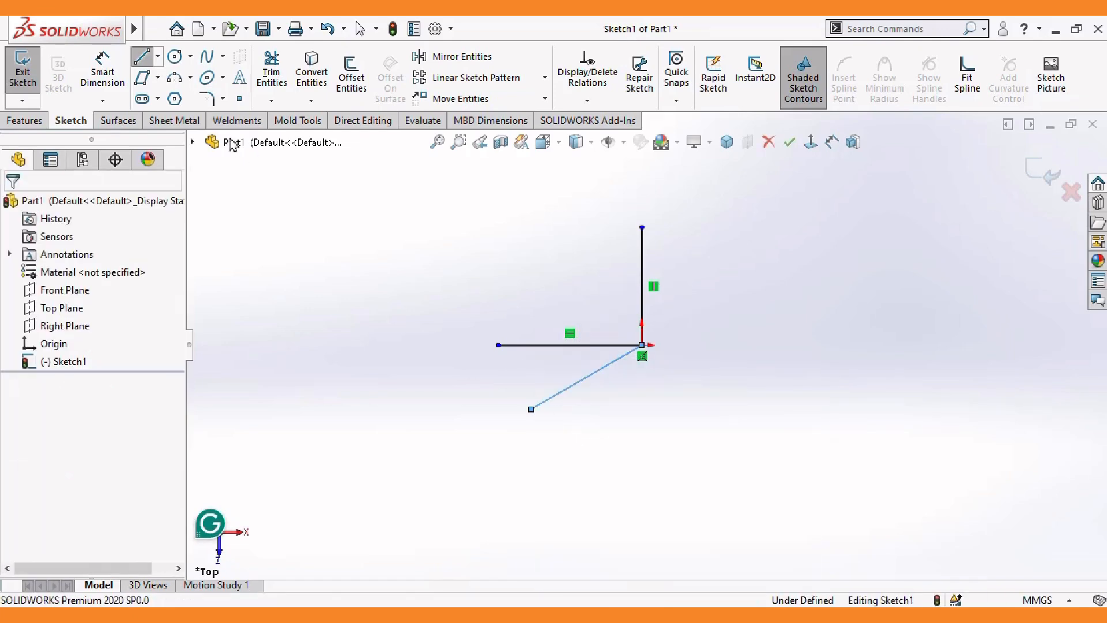
Sketch a line from the origin toward the upper right using the Angle orientation set to 60°
left_click(145, 62)
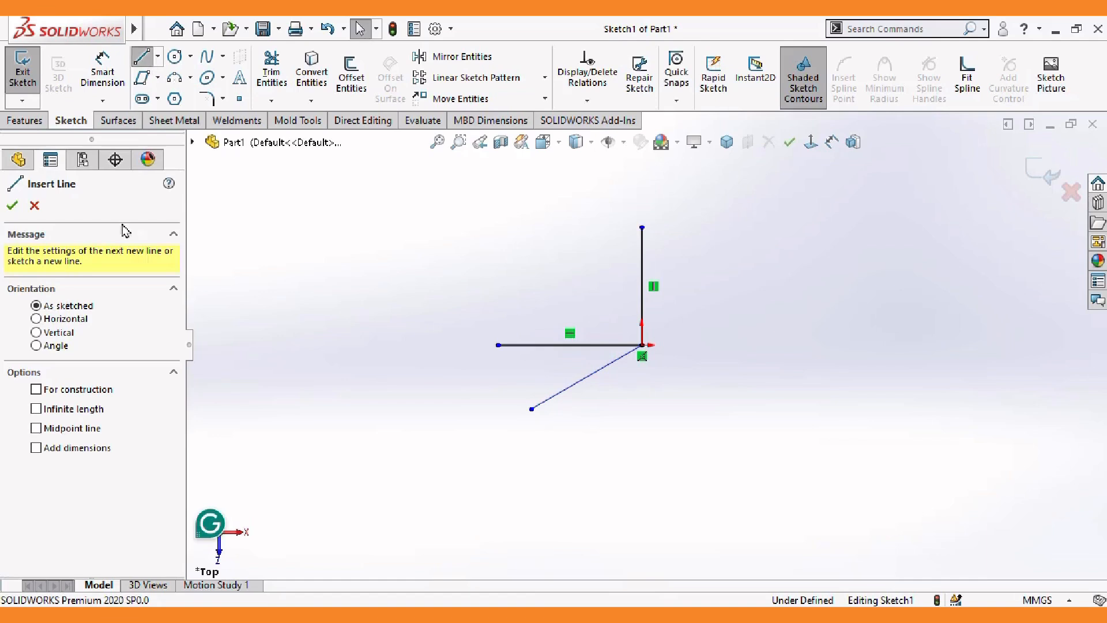
left_click(64, 349)
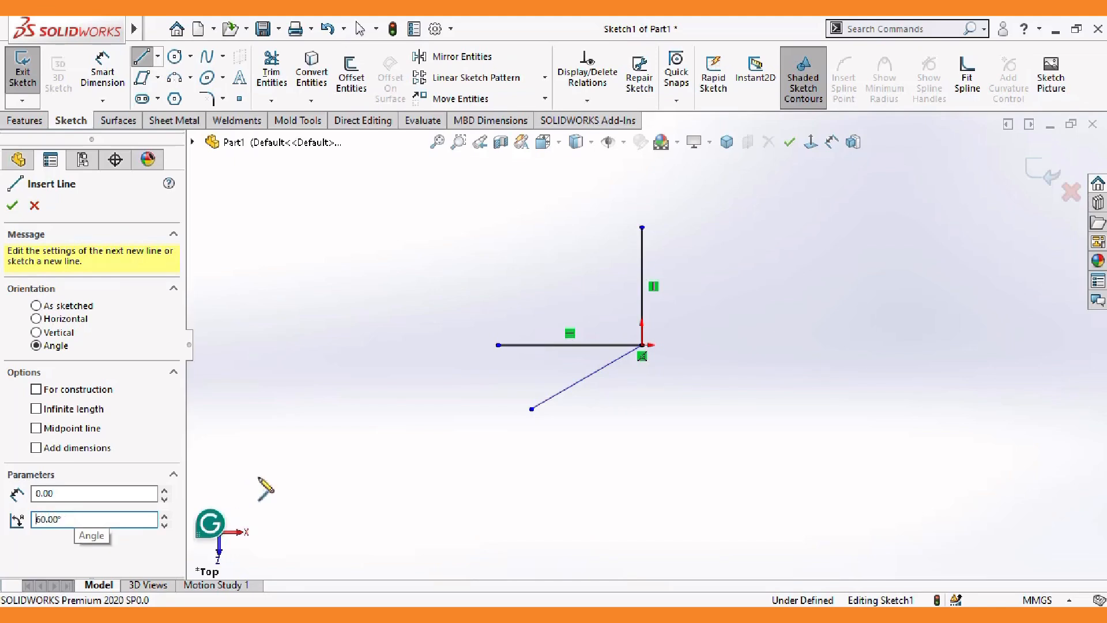
left_click(643, 344)
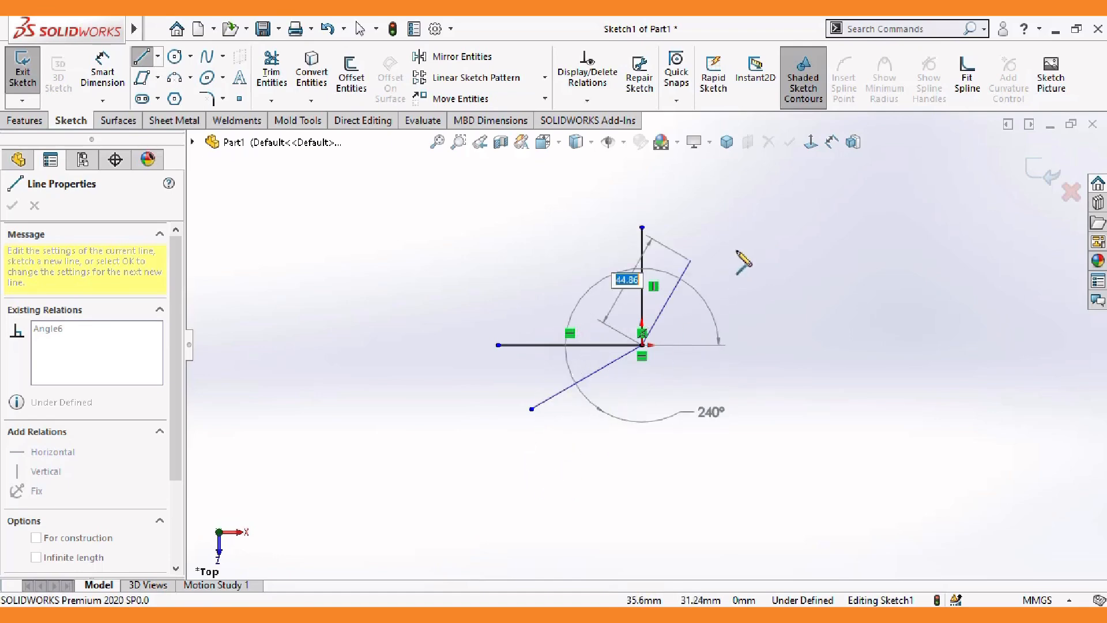
double_click(745, 235)
right_click(745, 235)
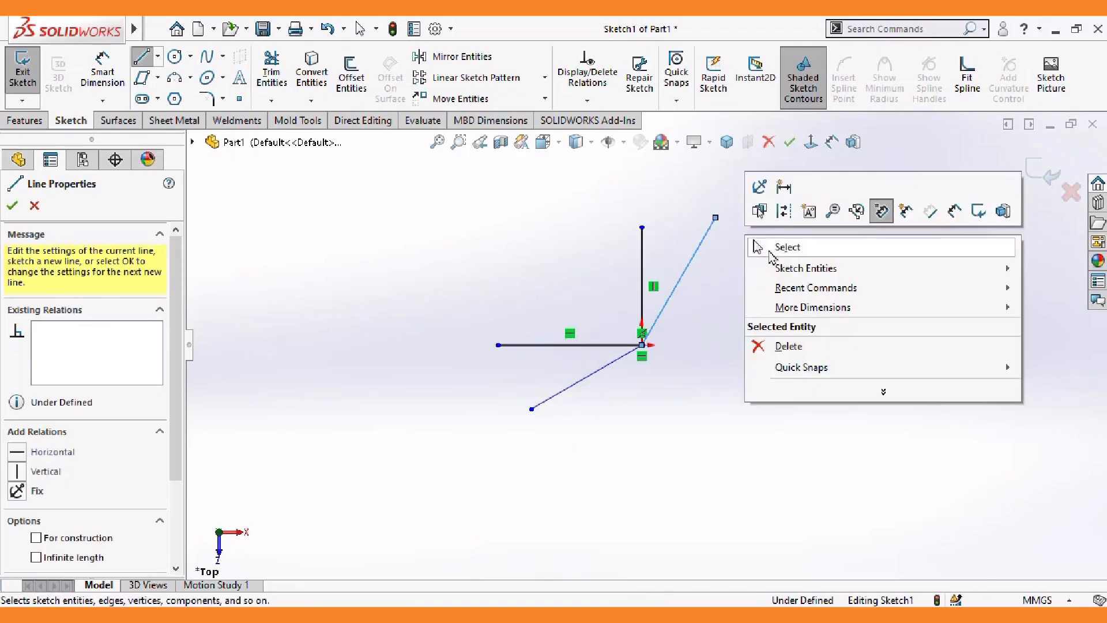
left_click(771, 250)
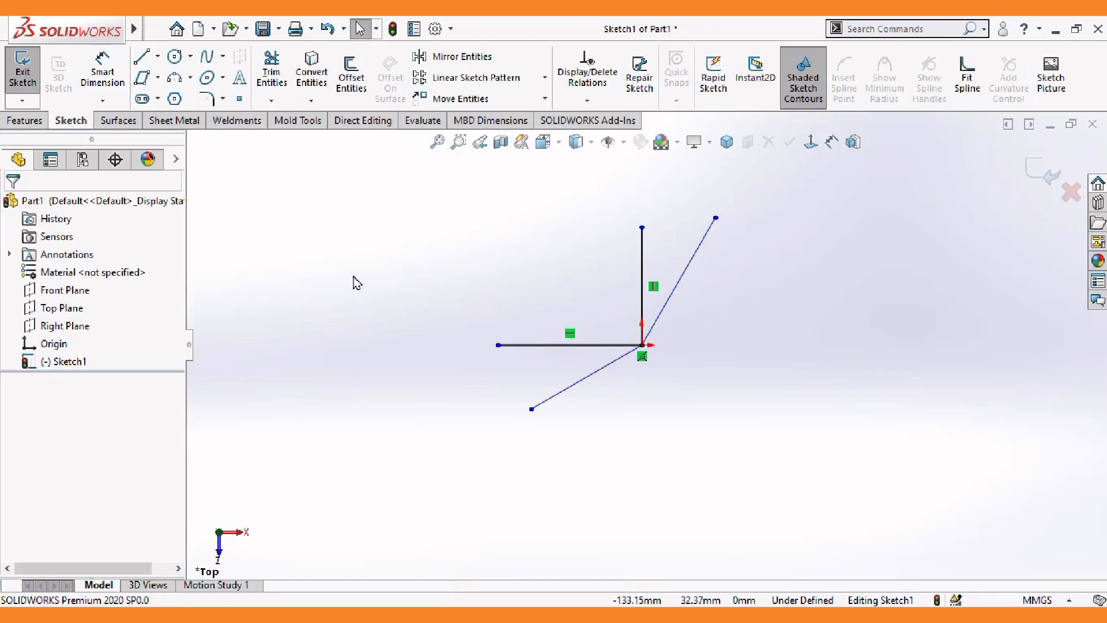
Sketch a sloped construction line from the origin toward the upper right with the For construction option enabled
left_click(151, 58)
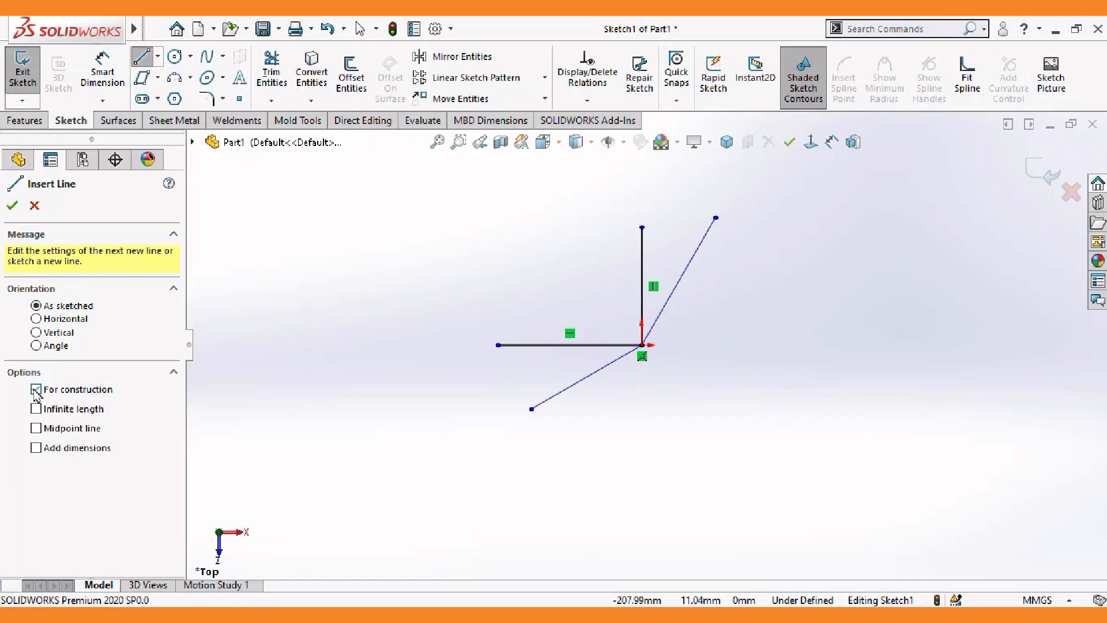
left_click(642, 345)
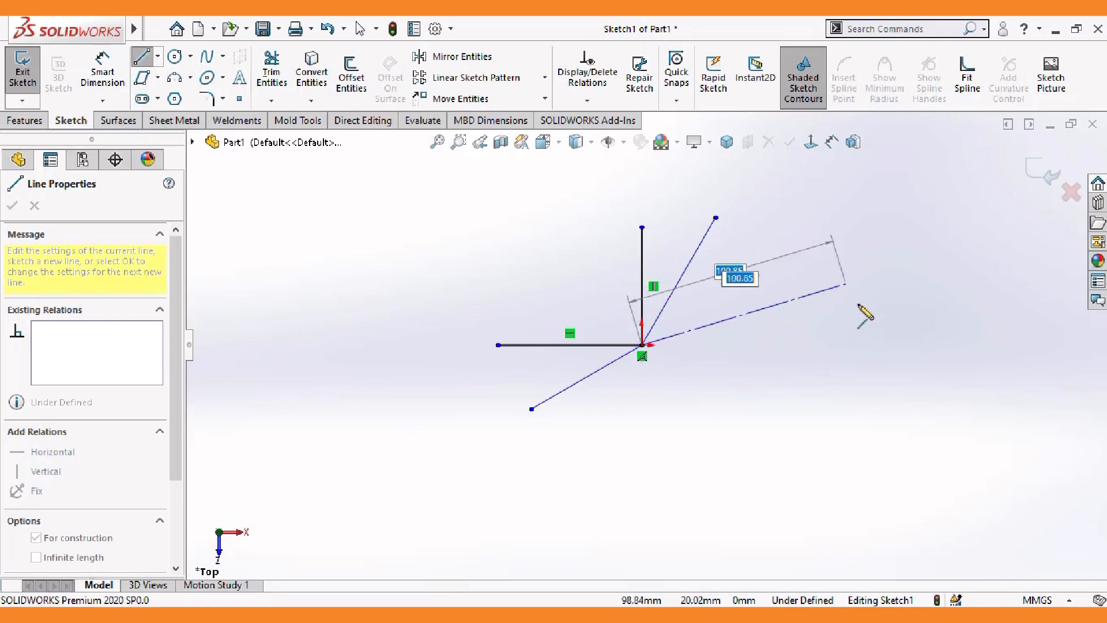
left_click(848, 247)
right_click(849, 248)
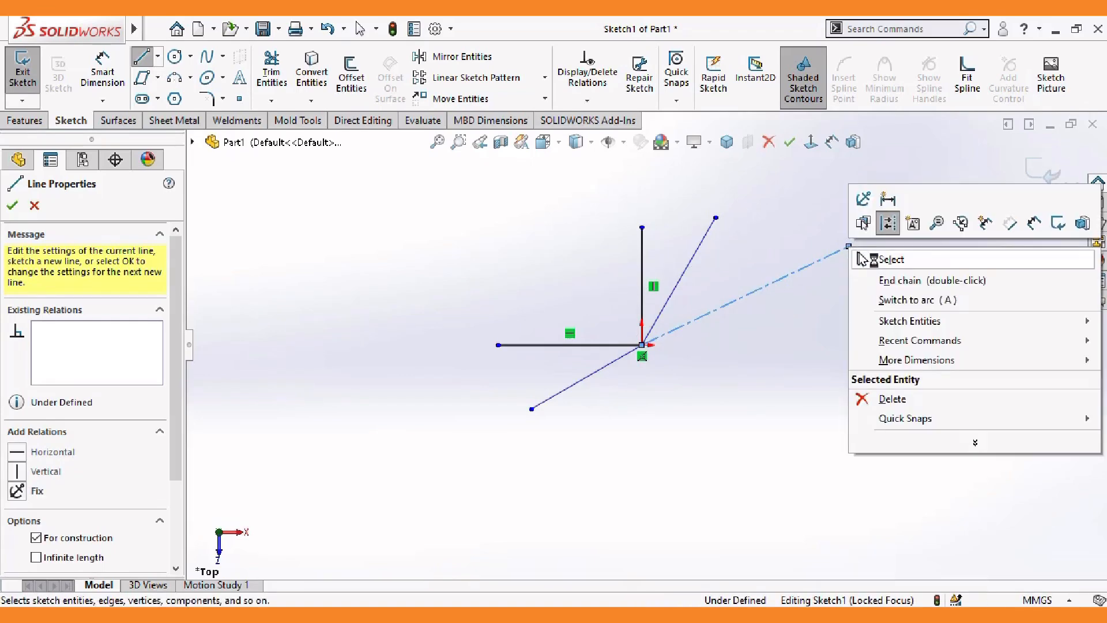
left_click(881, 266)
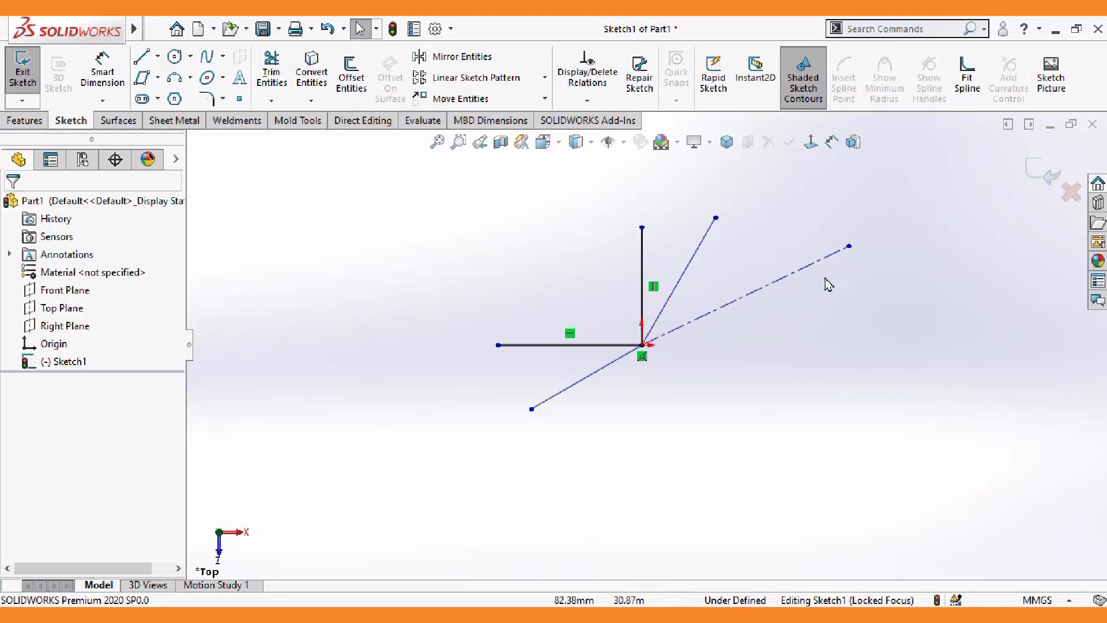
Sketch an infinite-length line through the origin, sloping toward the upper left at 45°, and end the line command
left_click(156, 65)
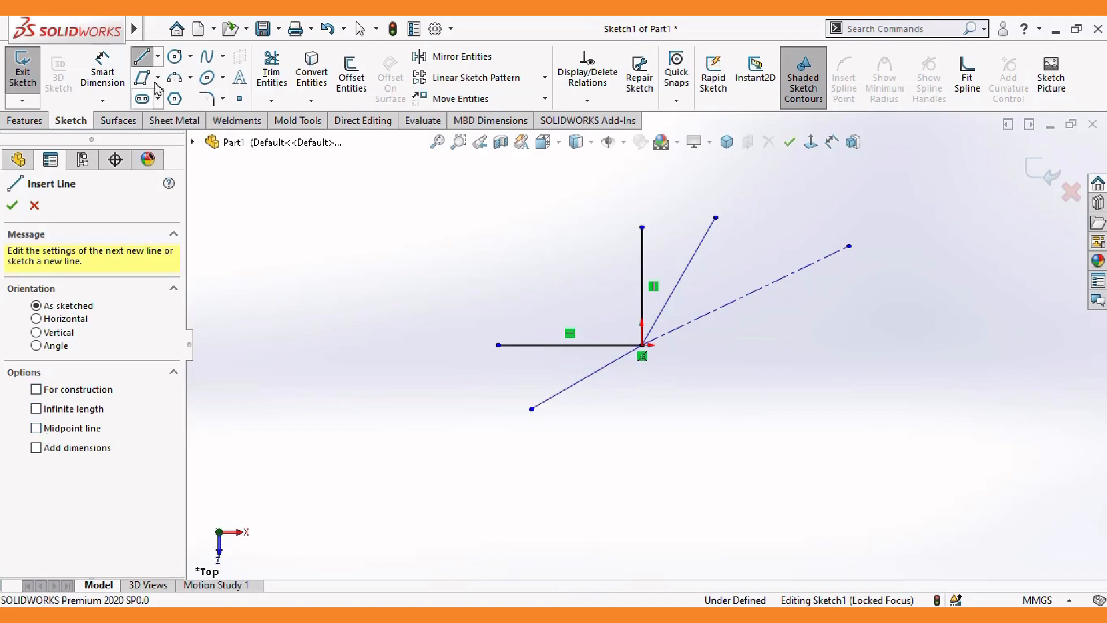
left_click(158, 56)
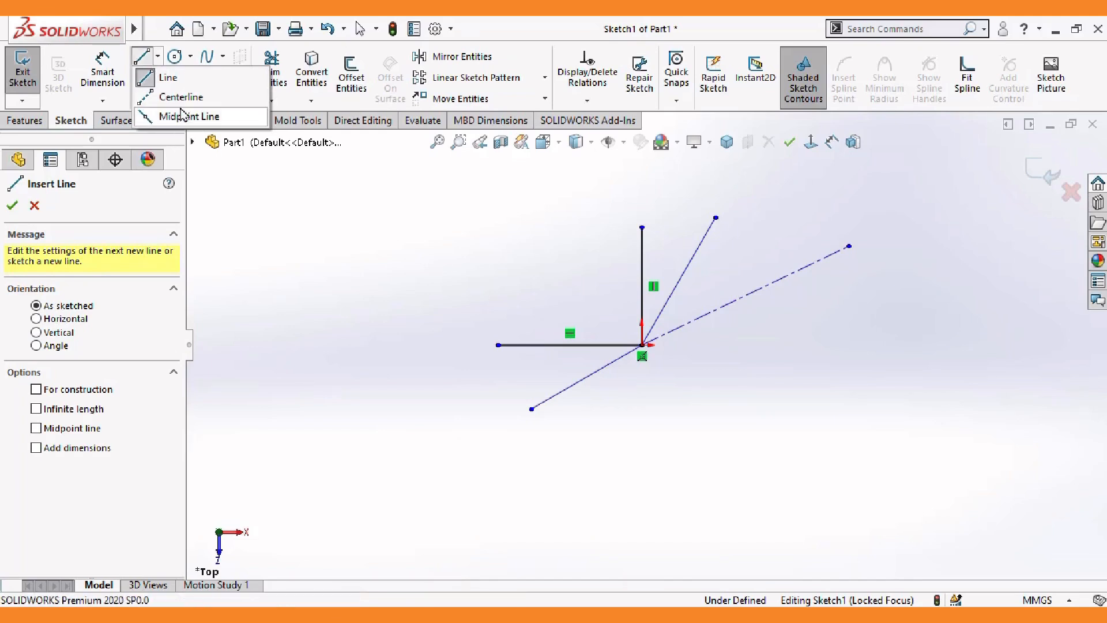
left_click(36, 410)
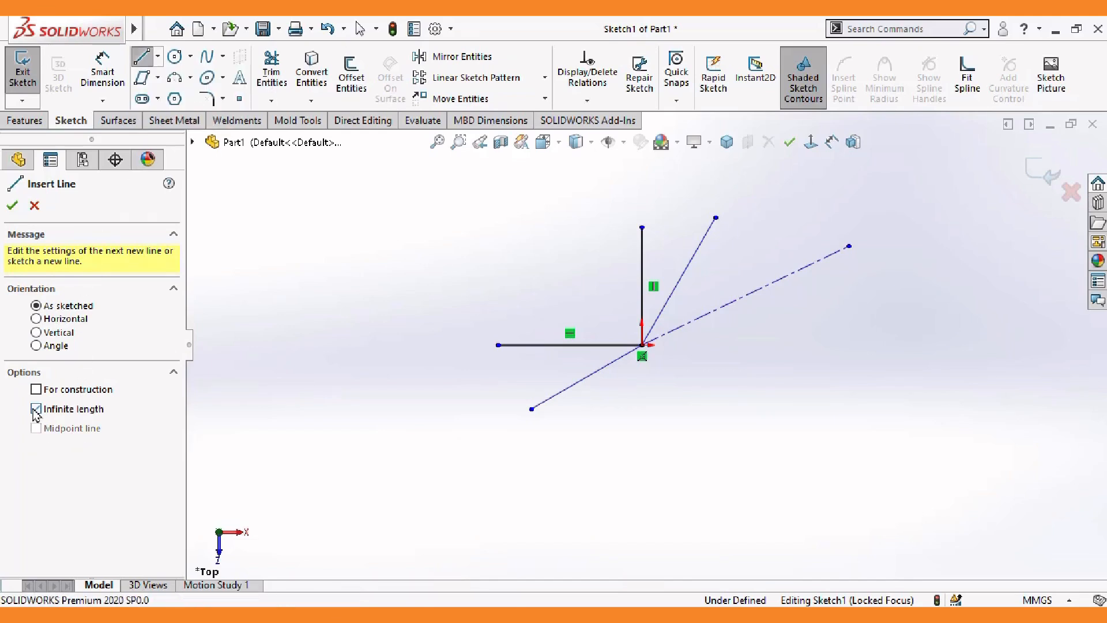
left_click(642, 345)
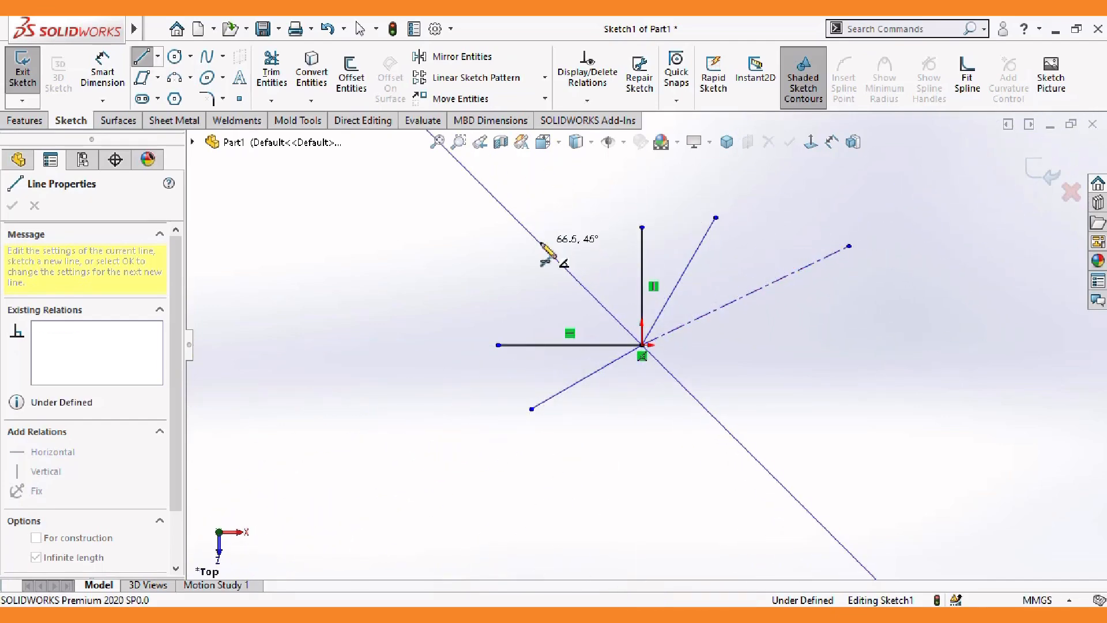
left_click(545, 249)
right_click(542, 245)
left_click(565, 253)
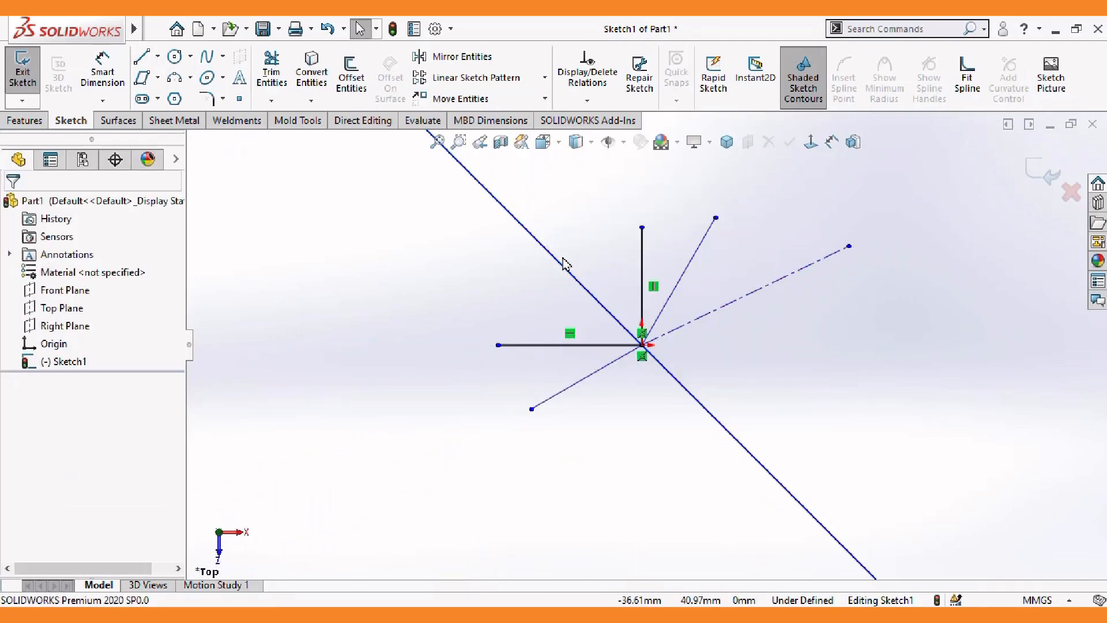
Sketch a line with the Midpoint line option, centred on the origin and ending about 65 mm away toward the upper right
left_click(156, 56)
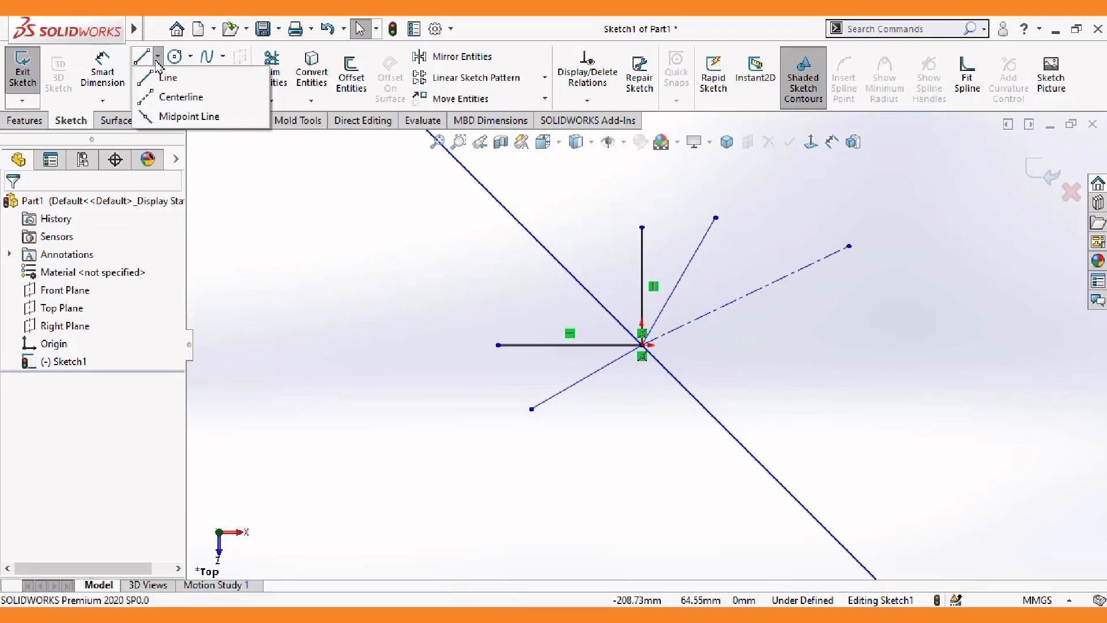
left_click(168, 82)
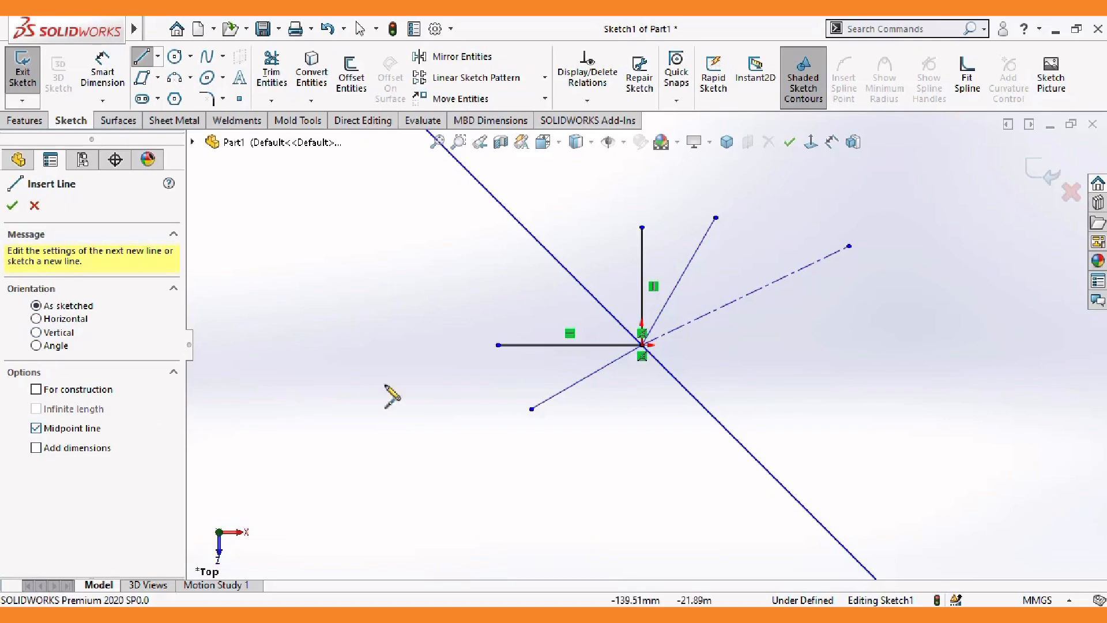
left_click(643, 346)
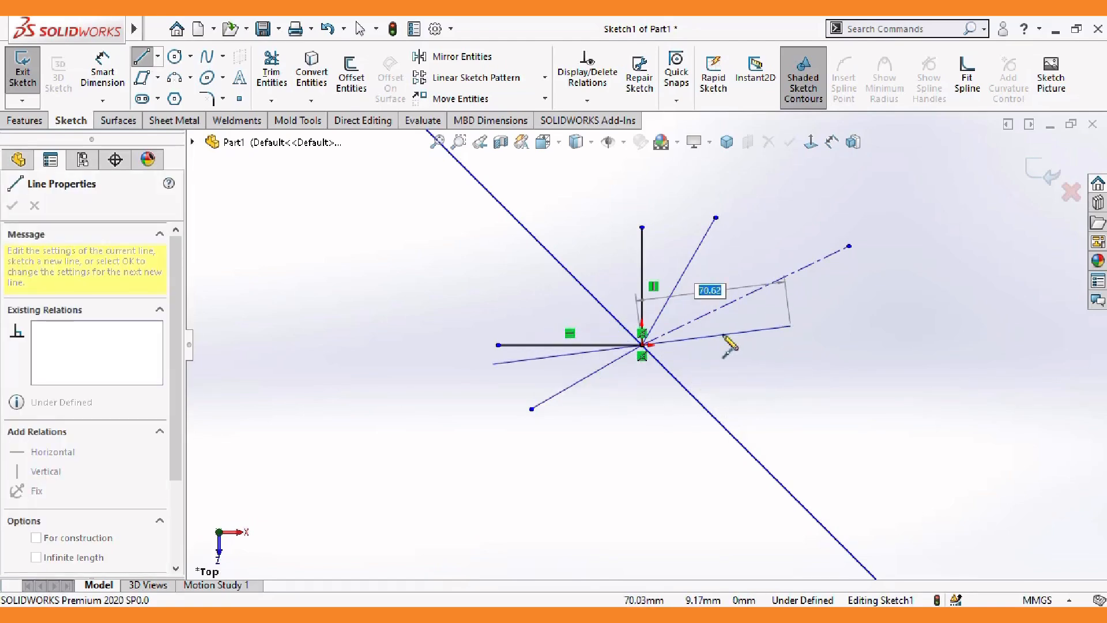
left_click(644, 346)
left_click(643, 346)
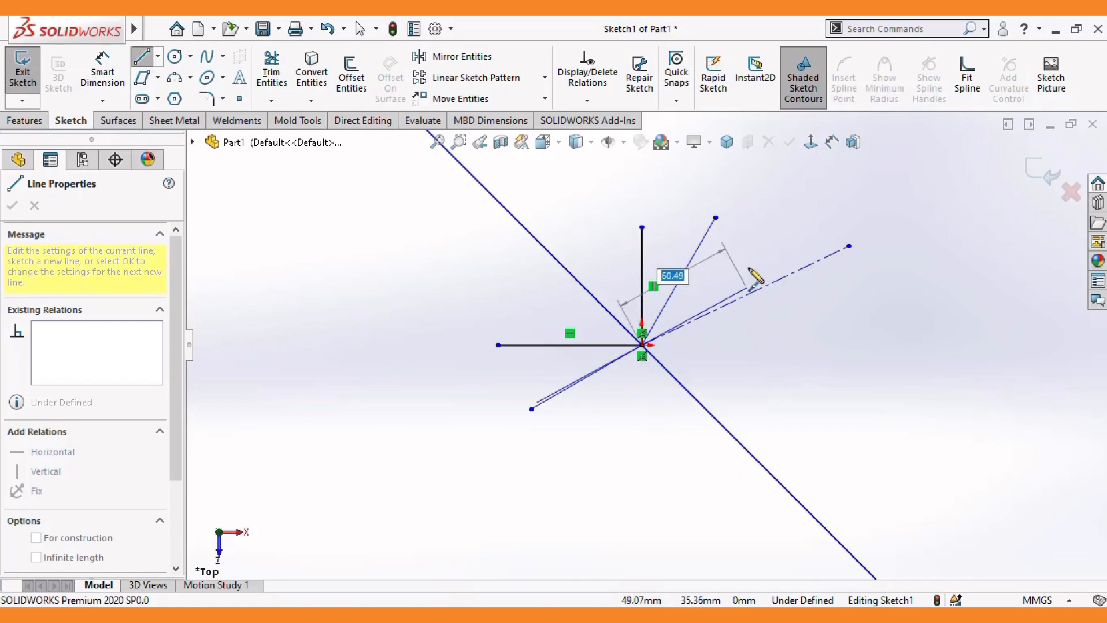
left_click(742, 246)
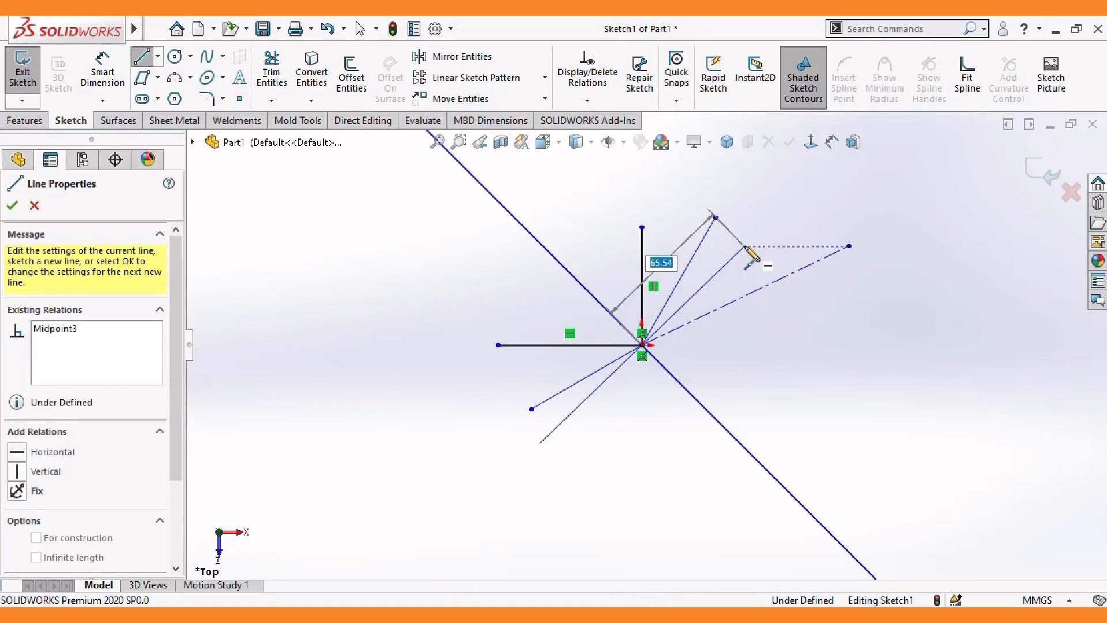
right_click(746, 248)
left_click(757, 258)
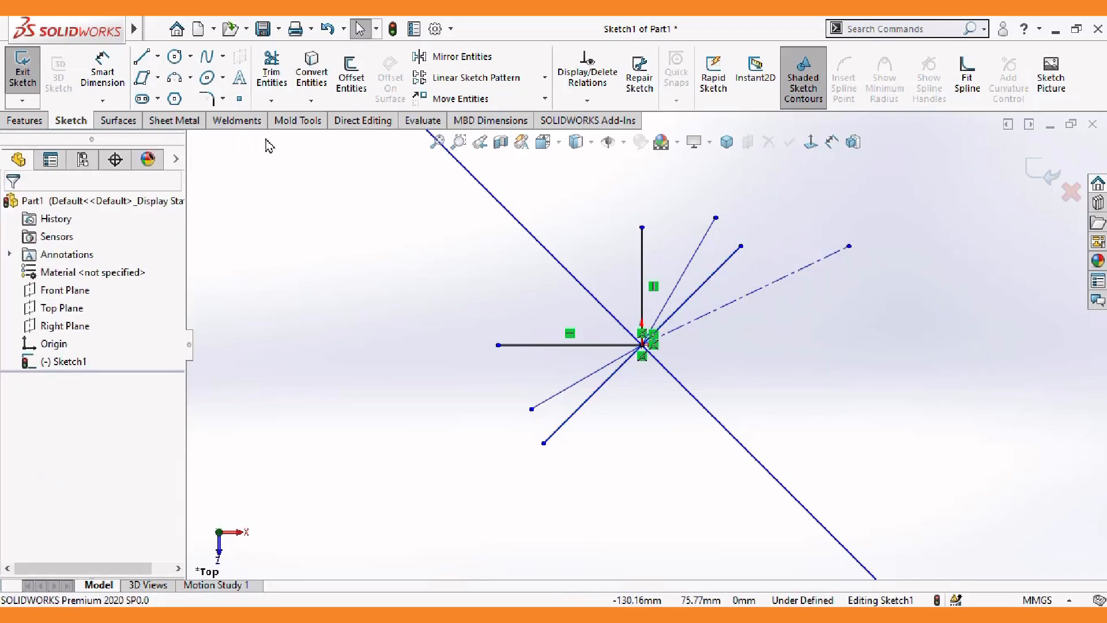
Sketch a horizontal centerline about 88 mm long to the left of the horizontal line, level with the origin
left_click(158, 57)
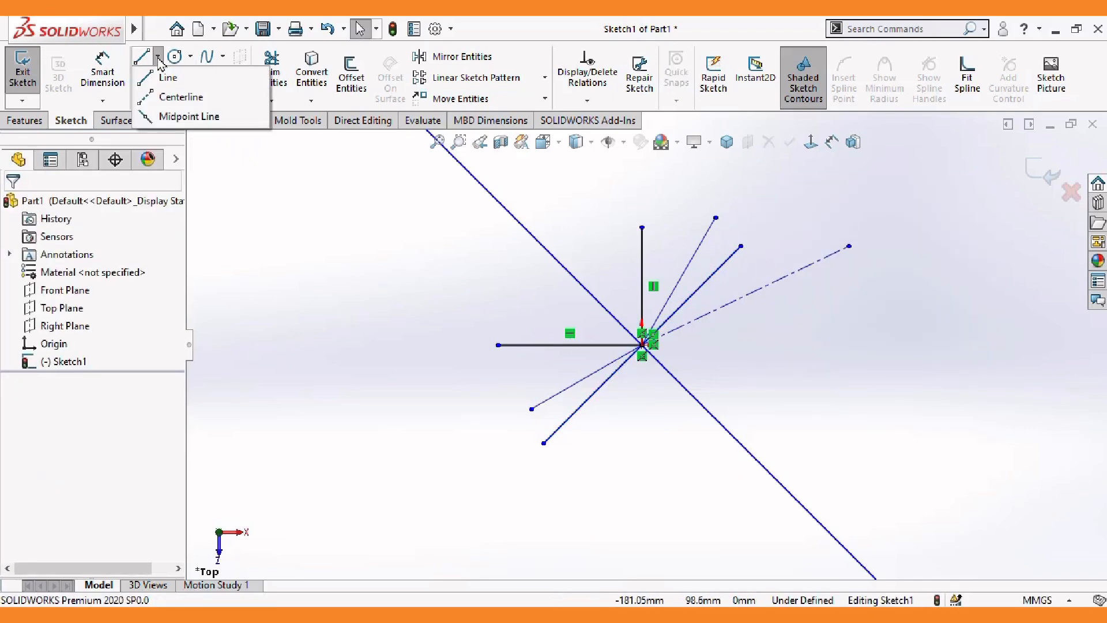
left_click(173, 102)
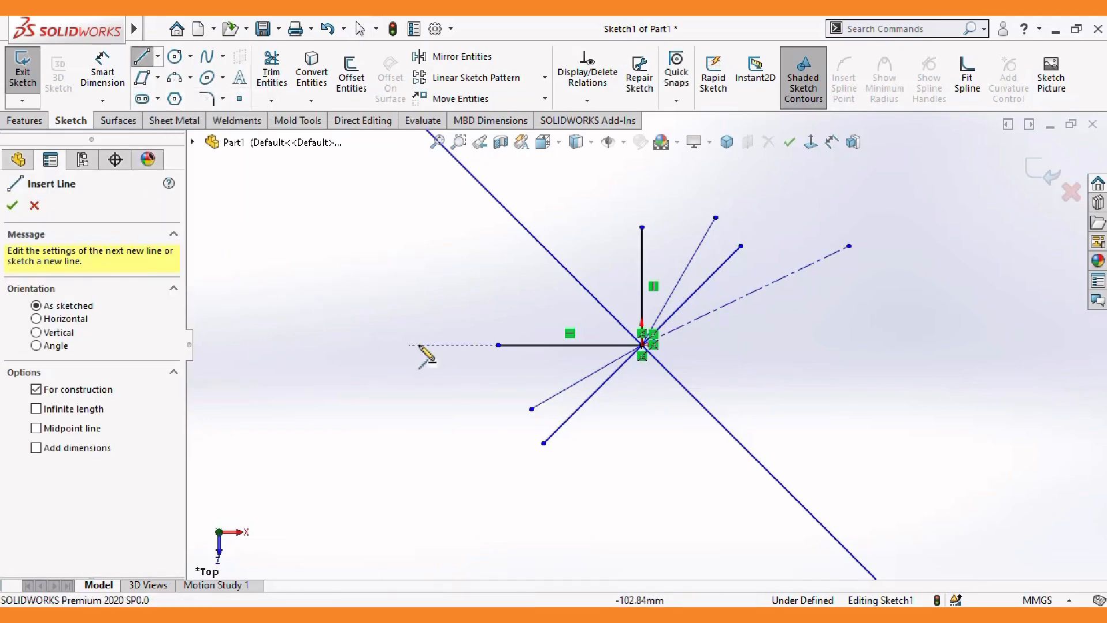
left_click(273, 345)
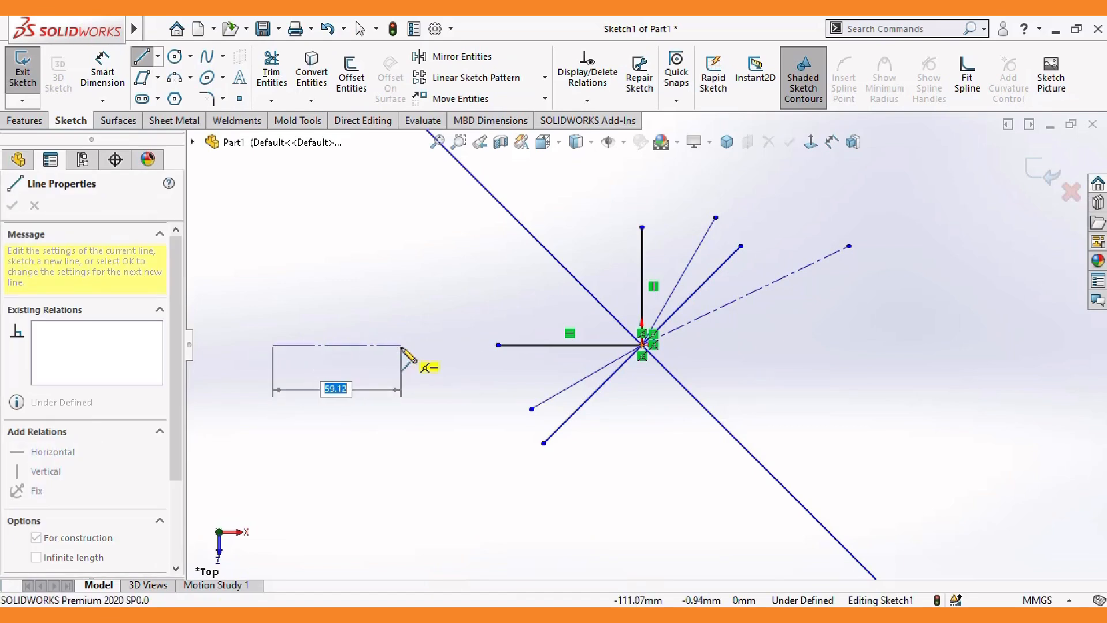
left_click(464, 346)
right_click(466, 348)
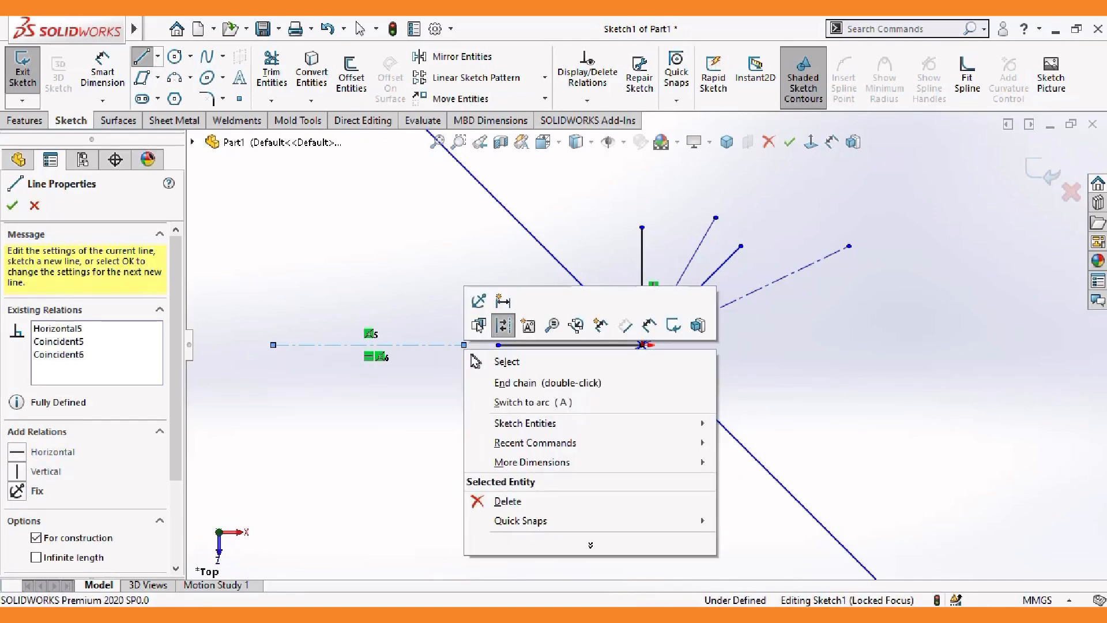
left_click(491, 362)
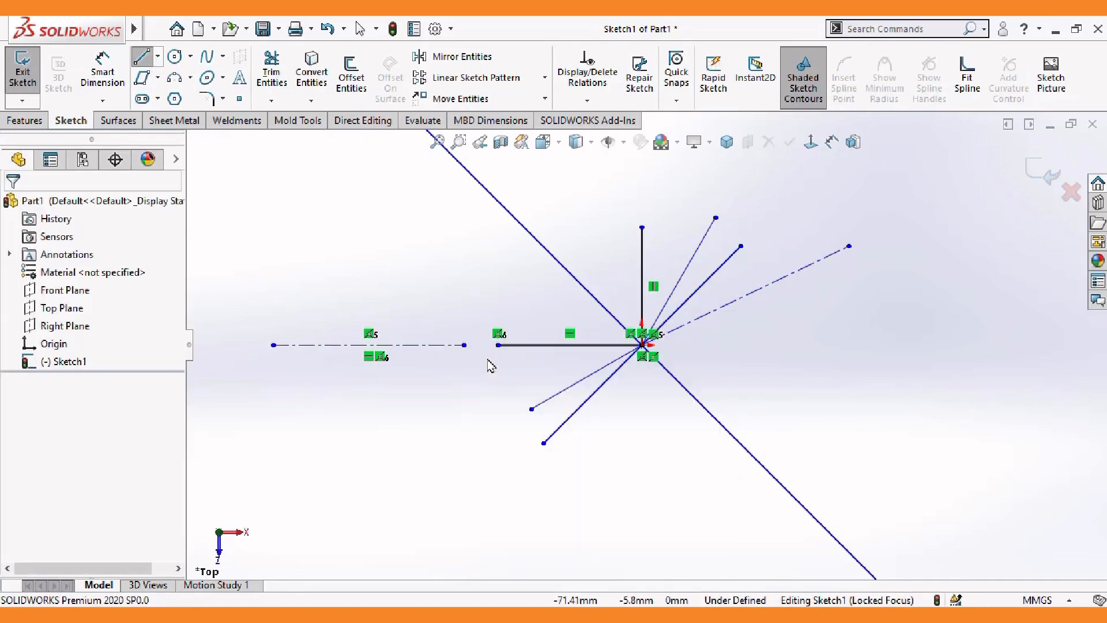
With Add dimensions enabled, sketch a horizontal centerline about 88 mm long below the existing one and a vertical centerline about 58 mm up from its right end
left_click(157, 55)
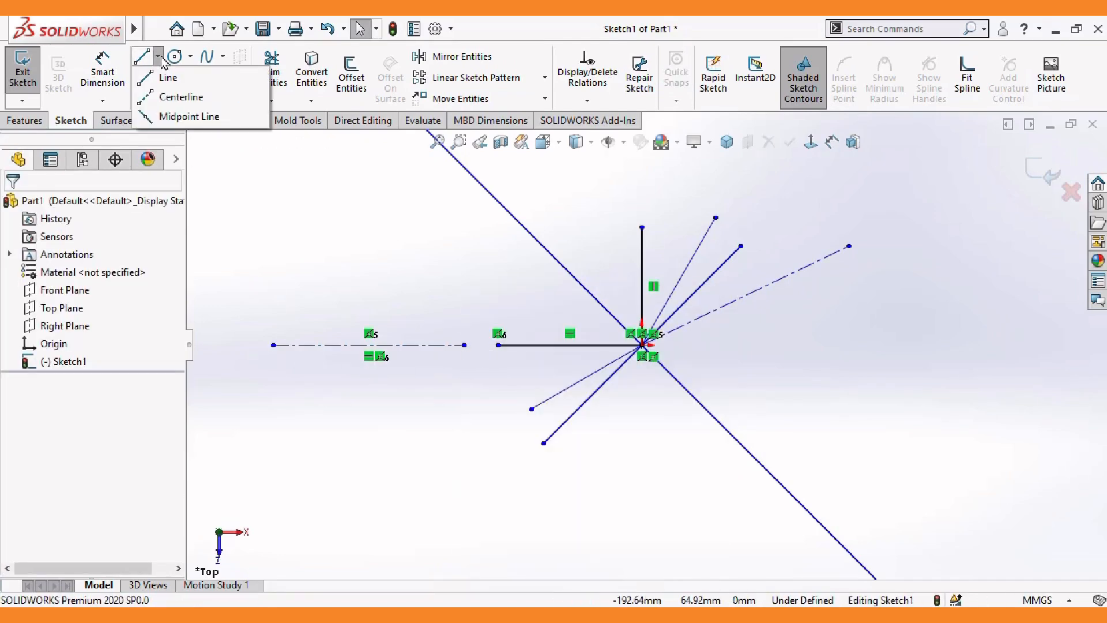
left_click(180, 97)
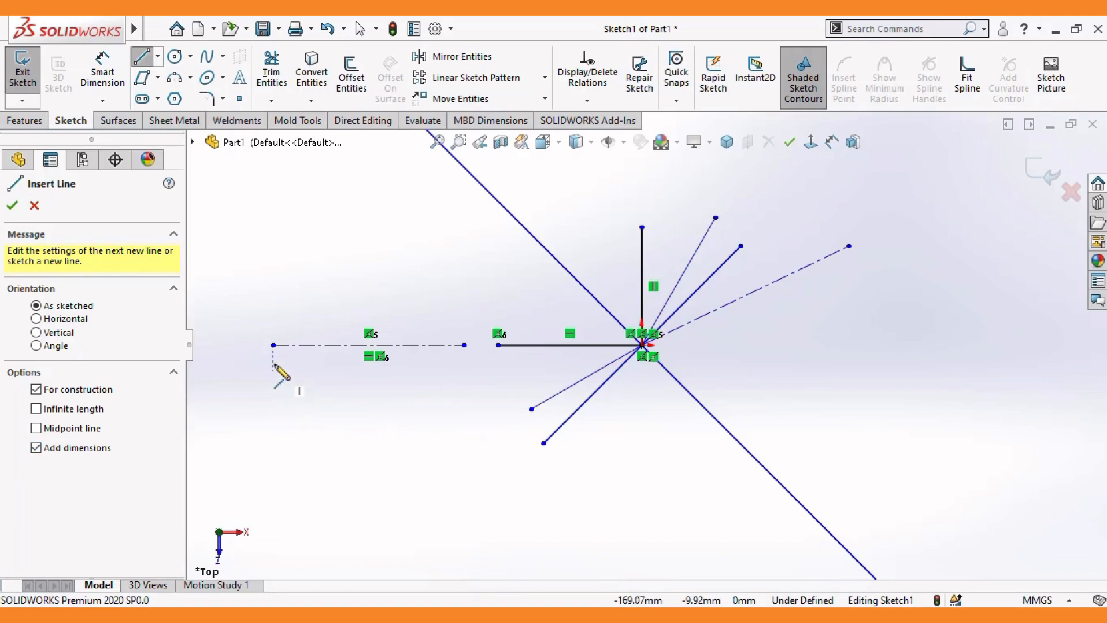
left_click(274, 384)
left_click(354, 384)
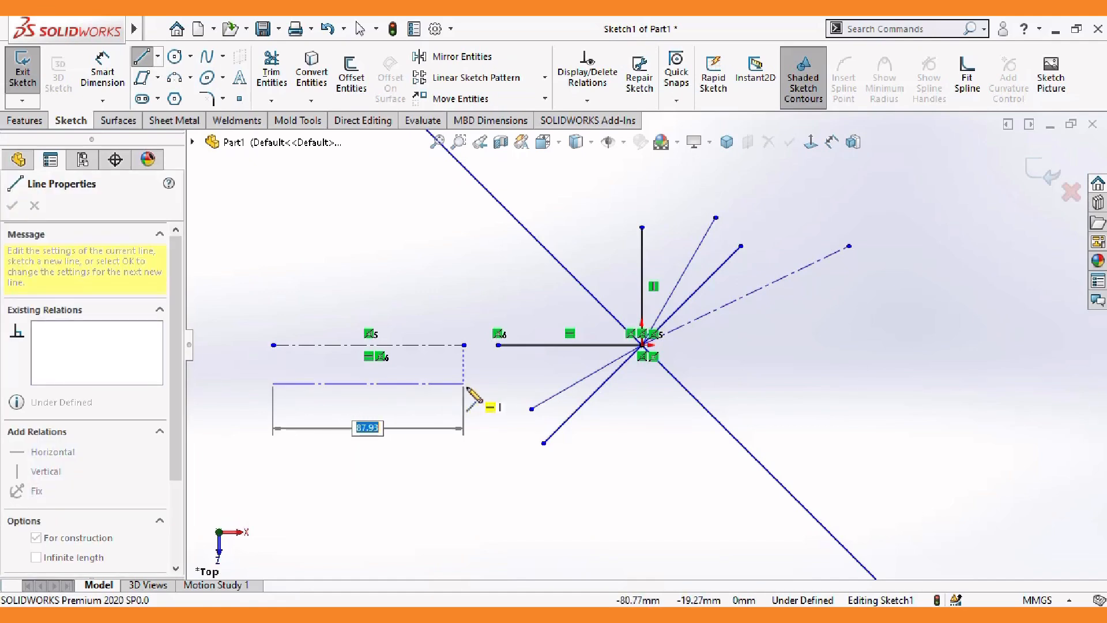
left_click(465, 384)
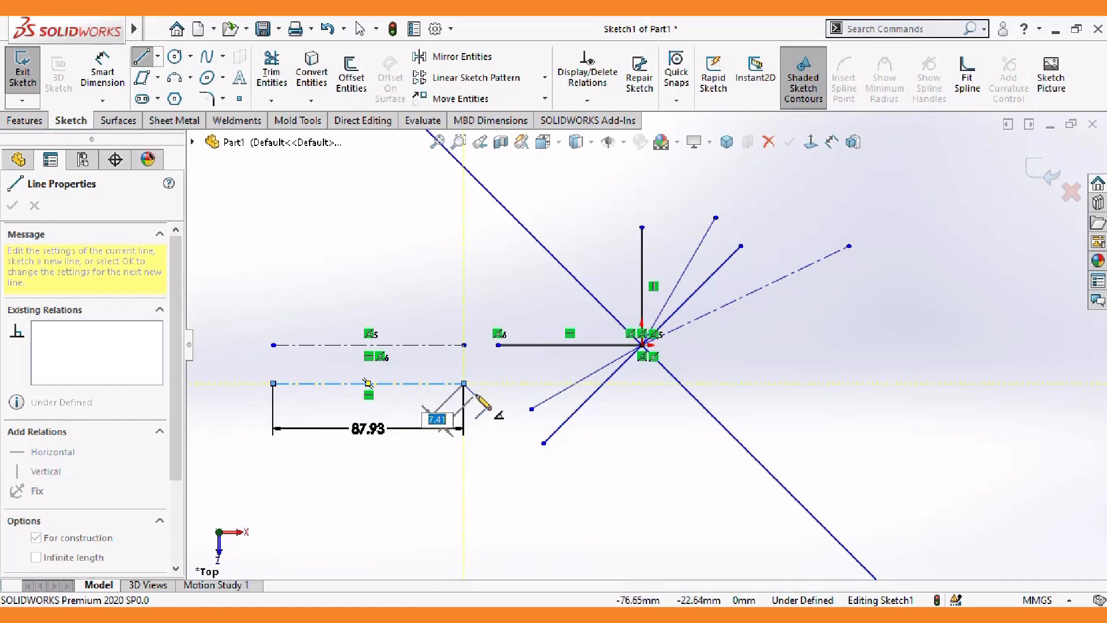
left_click(464, 256)
key("Escape")
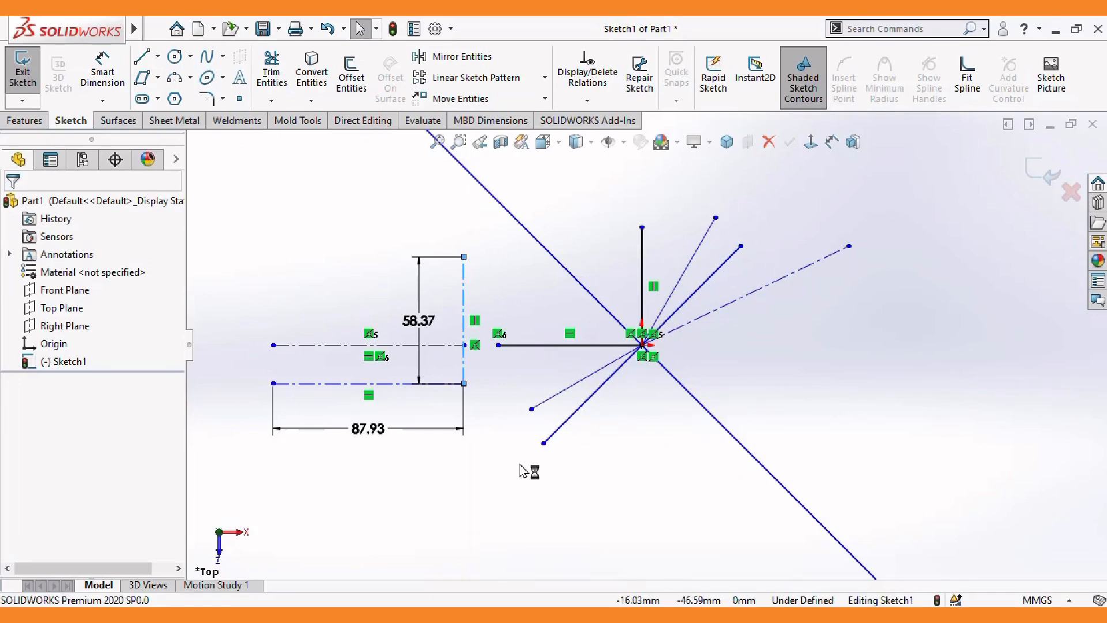
Sketch a solid line about 73 mm long to the right of the origin using the Vertical orientation with Add dimensions enabled
left_click(158, 56)
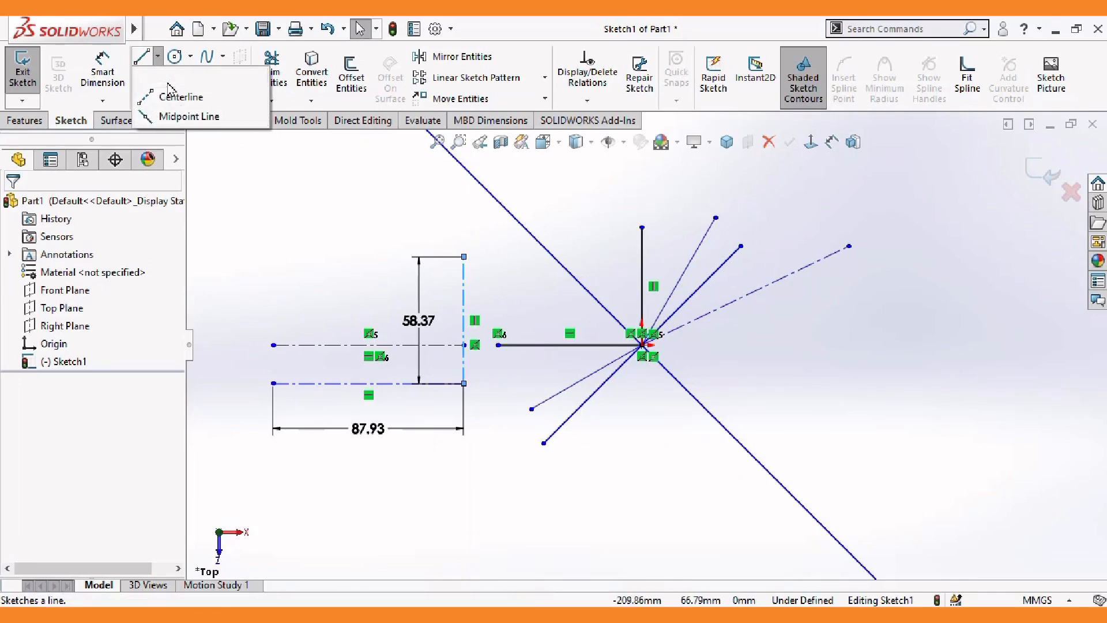
left_click(168, 84)
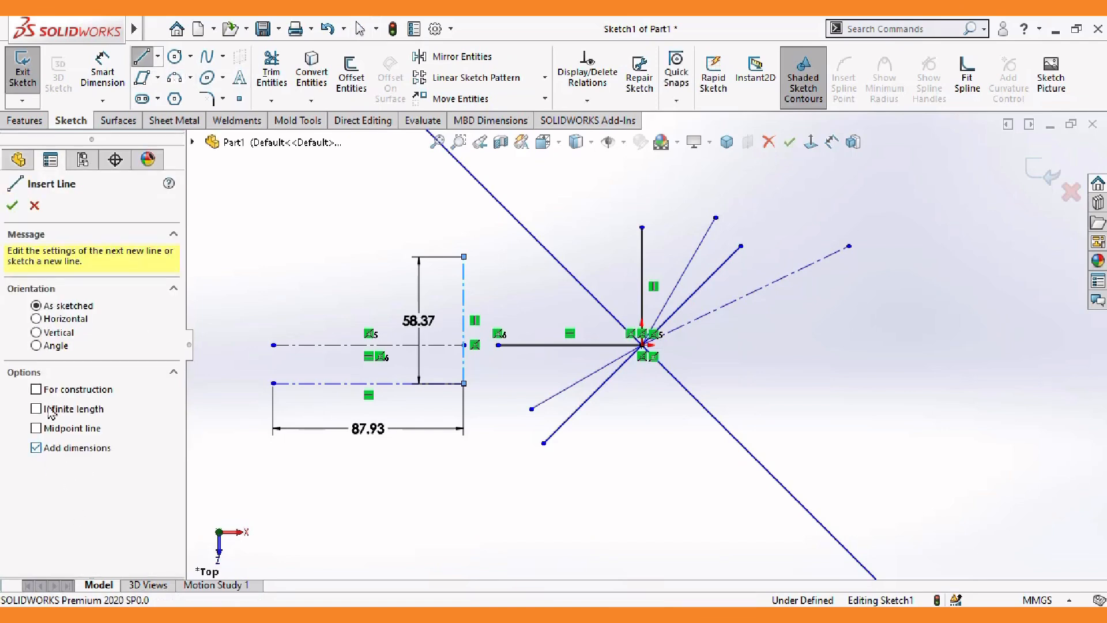
left_click(36, 333)
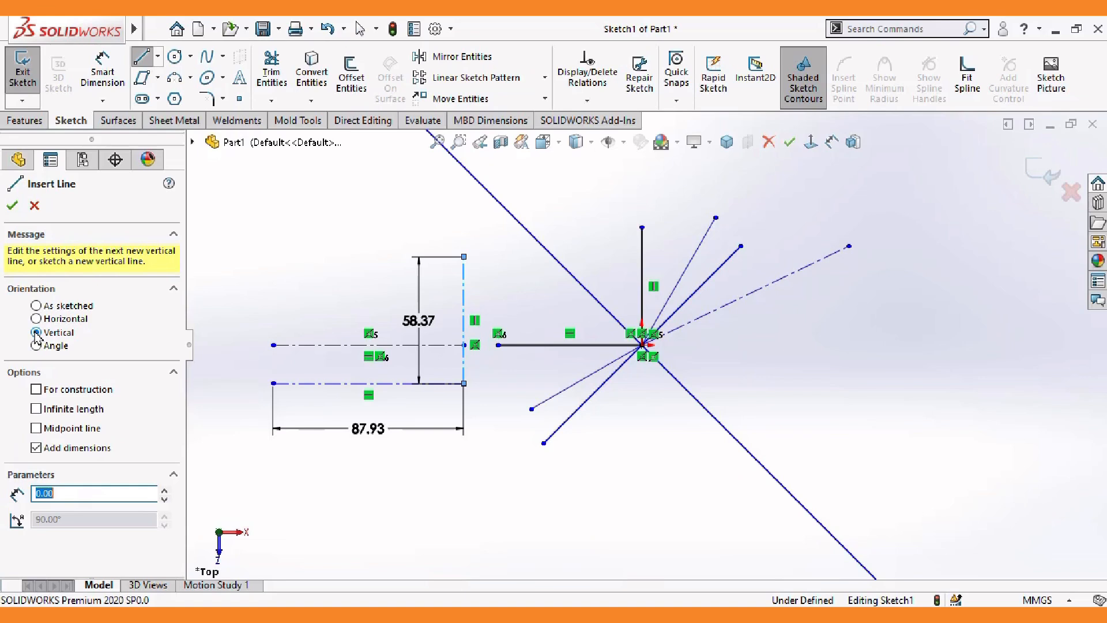
left_click(783, 355)
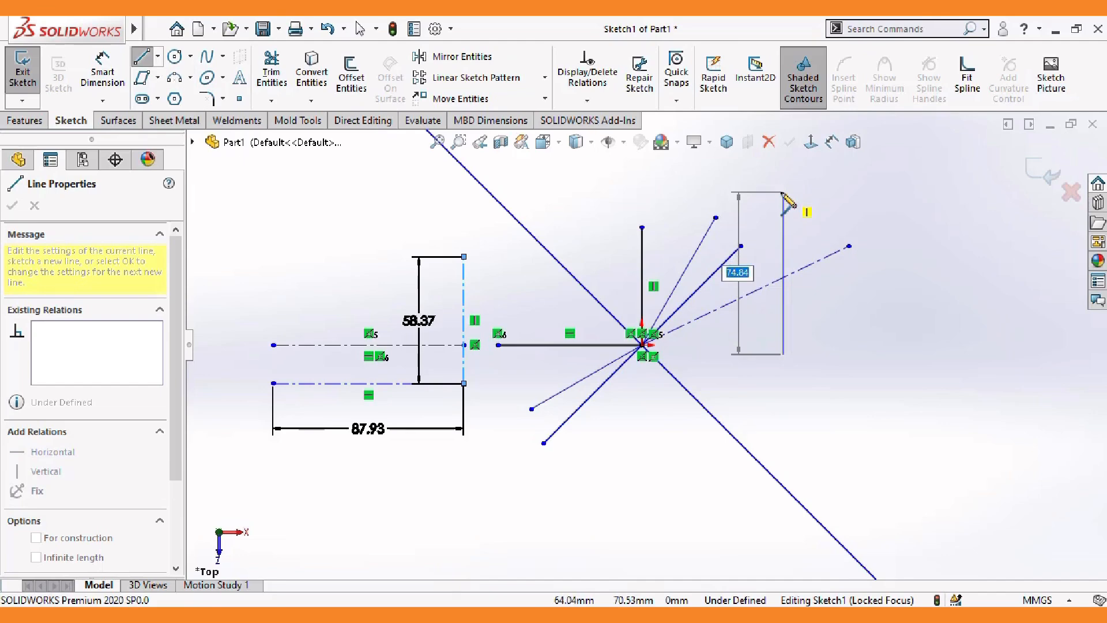
left_click(783, 195)
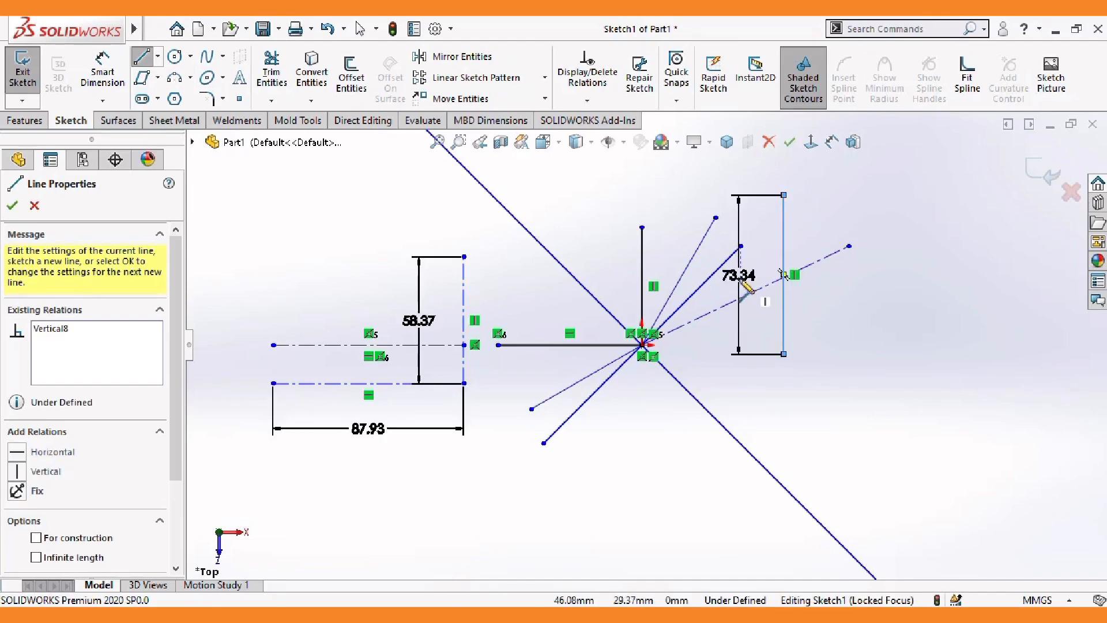
right_click(832, 205)
left_click(864, 215)
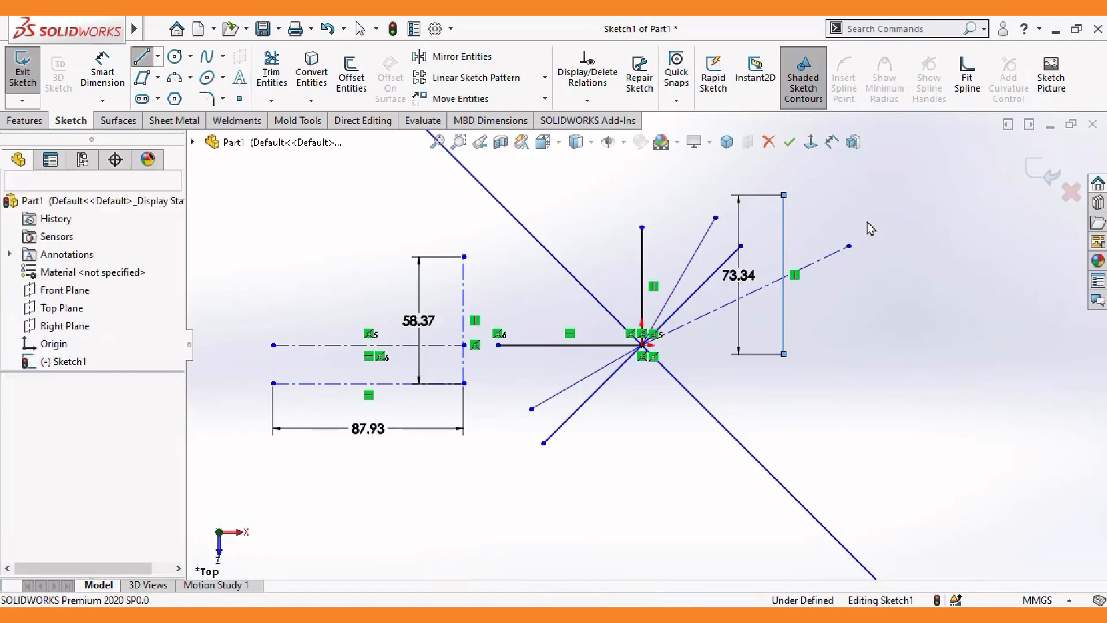